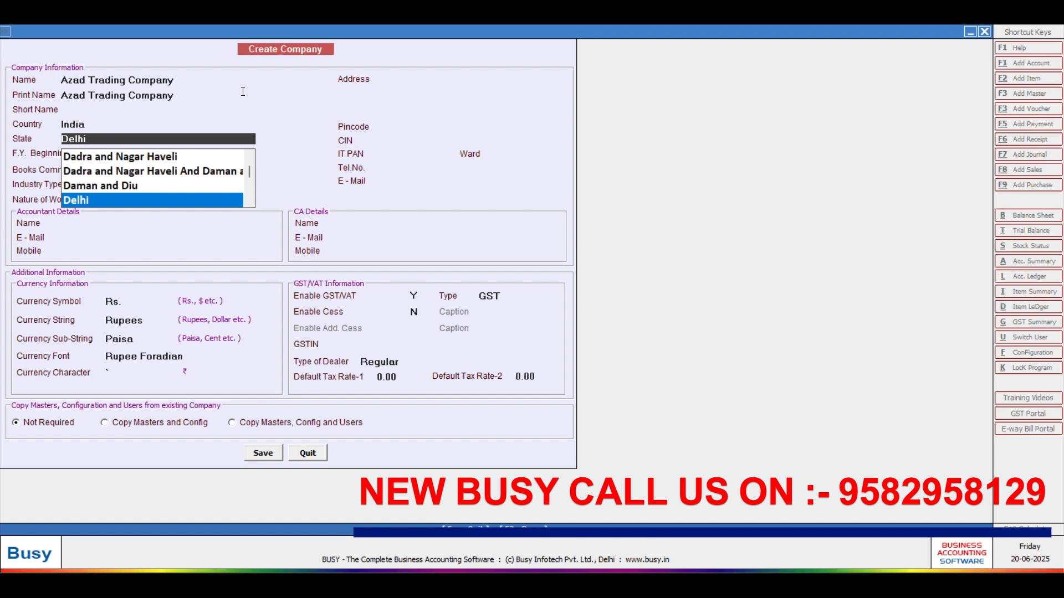
Step: Keep Delhi as the state and 01-04-2025 as the financial year and books start dates
{"action": "key", "text": "Return"}
{"action": "key", "text": "Return"}
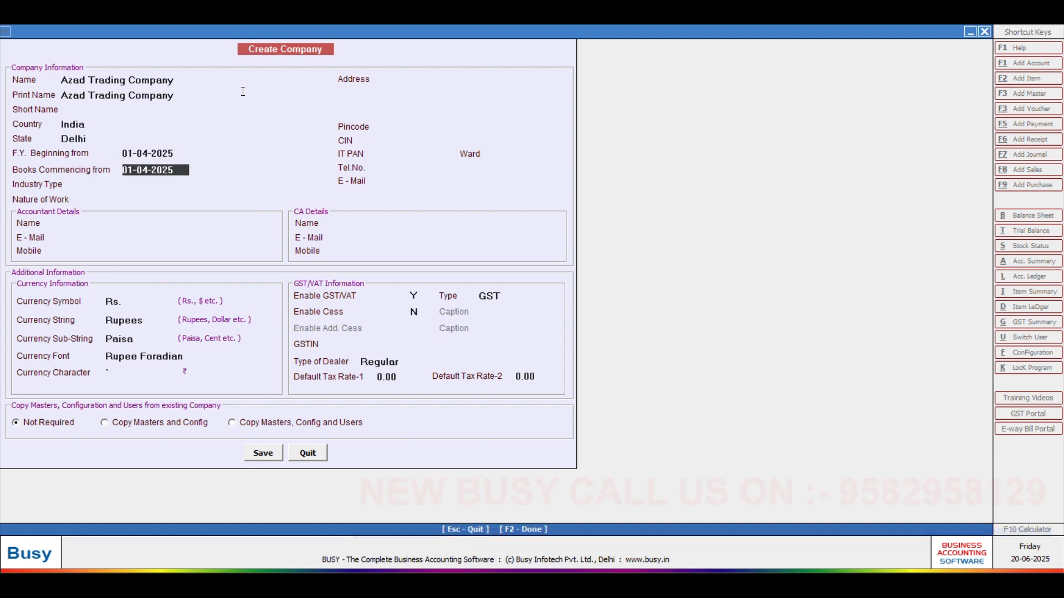
{"action": "key", "text": "Return"}
{"action": "key", "text": "Down"}
{"action": "key", "text": "Down"}
Step: Choose Education & Training as the industry type and Trader as the nature of work
{"action": "key", "text": "Down"}
{"action": "key", "text": "Down"}
{"action": "key", "text": "Down"}
{"action": "key", "text": "Down"}
{"action": "key", "text": "Down"}
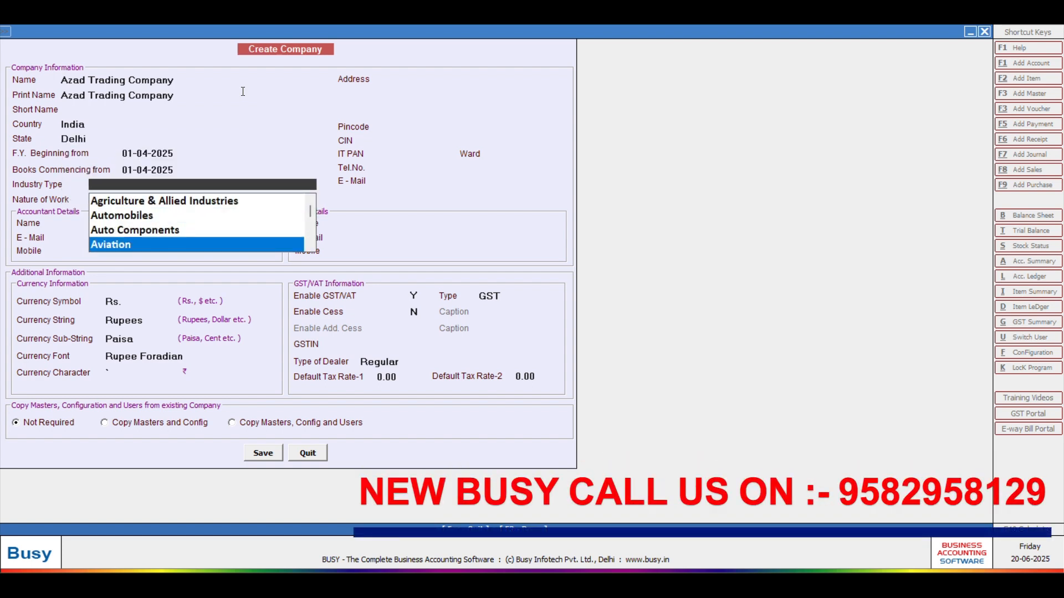
{"action": "key", "text": "Down"}
{"action": "key", "text": "Down"}
{"action": "key", "text": "Down"}
{"action": "key", "text": "Down"}
{"action": "key", "text": "Down"}
{"action": "key", "text": "Down"}
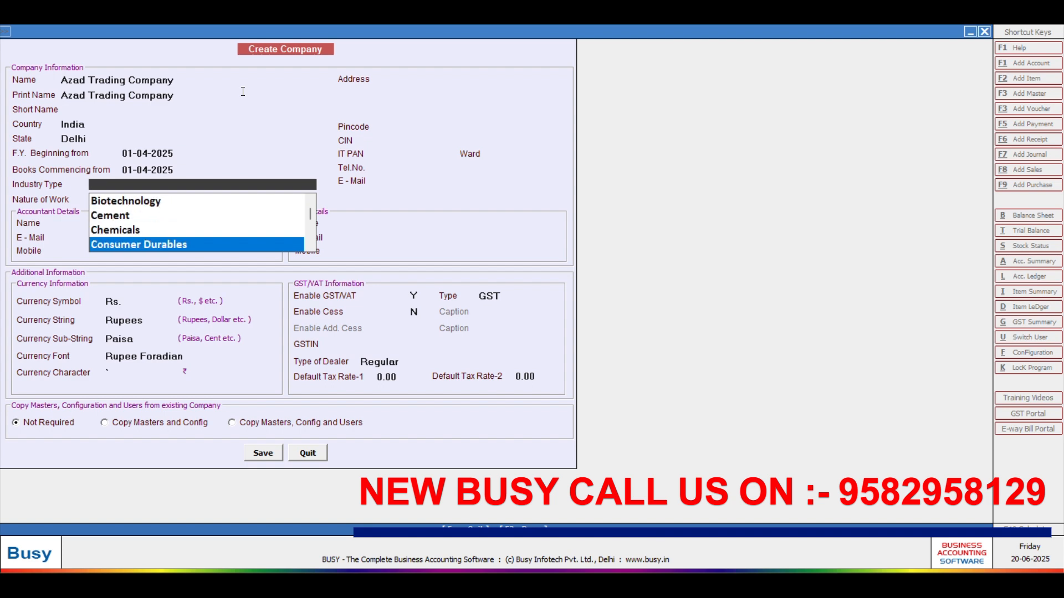
{"action": "key", "text": "Down"}
{"action": "key", "text": "Down"}
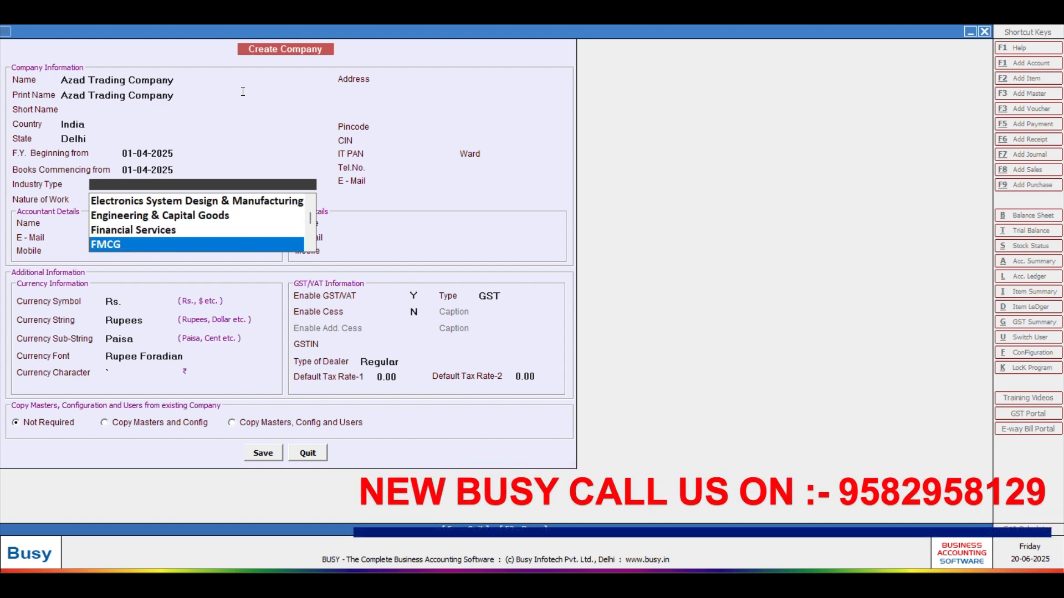
{"action": "key", "text": "Up"}
{"action": "type", "text": "s"}
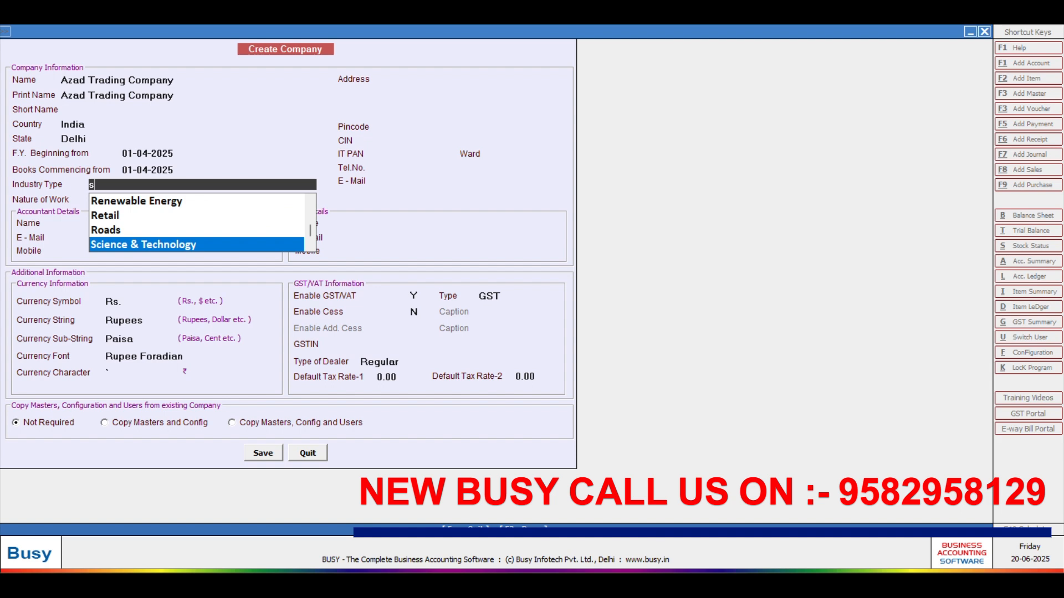
{"action": "type", "text": "t"}
{"action": "key", "text": "Down"}
{"action": "key", "text": "Down"}
{"action": "key", "text": "Down"}
{"action": "key", "text": "Down"}
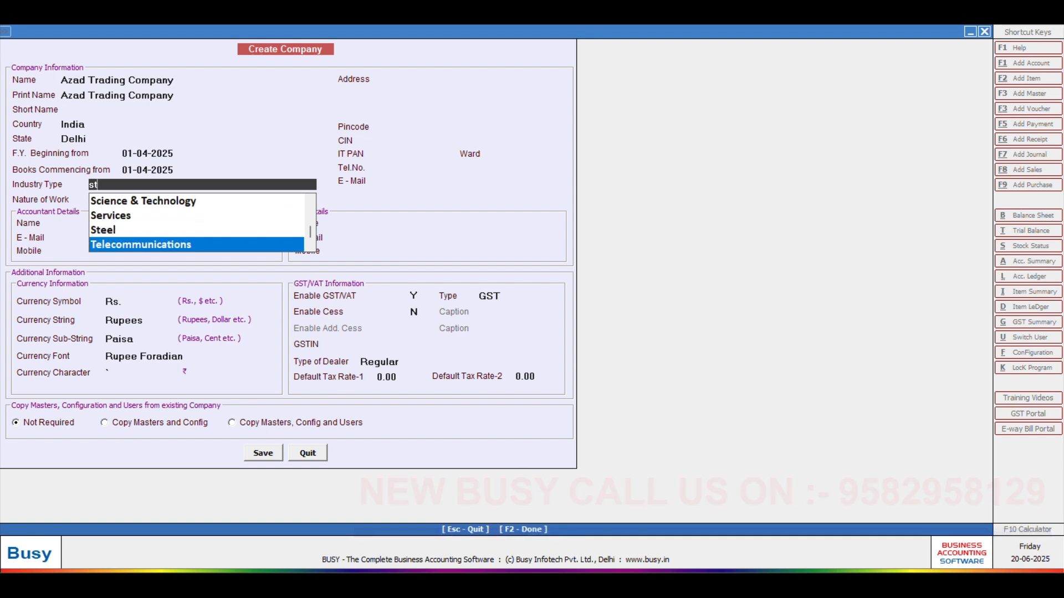
{"action": "key", "text": "Up"}
{"action": "key", "text": "Up"}
{"action": "key", "text": "Up"}
{"action": "key", "text": "Up"}
{"action": "key", "text": "Up"}
{"action": "key", "text": "Up"}
{"action": "key", "text": "Up"}
{"action": "key", "text": "Up"}
{"action": "key", "text": "Up"}
{"action": "key", "text": "Up"}
{"action": "key", "text": "Up"}
{"action": "key", "text": "Up"}
{"action": "key", "text": "Up"}
{"action": "key", "text": "Up"}
{"action": "key", "text": "Up"}
{"action": "key", "text": "Up"}
{"action": "key", "text": "Up"}
{"action": "key", "text": "Up"}
{"action": "key", "text": "Up"}
{"action": "key", "text": "Up"}
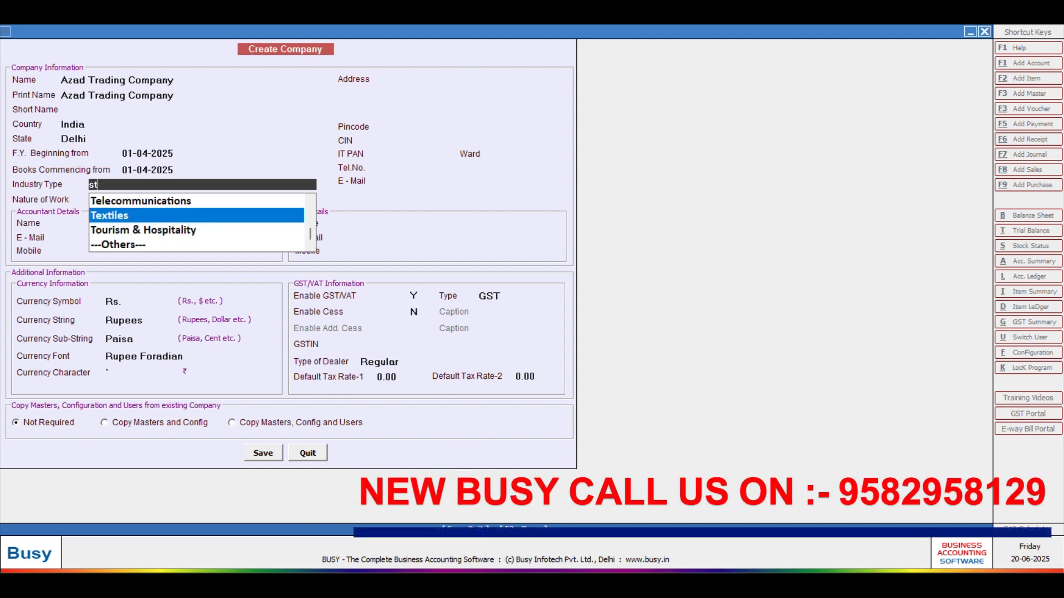
{"action": "key", "text": "Up"}
{"action": "key", "text": "Up"}
{"action": "key", "text": "Up"}
{"action": "key", "text": "Up"}
{"action": "key", "text": "Up"}
{"action": "key", "text": "Up"}
{"action": "key", "text": "Up"}
{"action": "key", "text": "Up"}
{"action": "key", "text": "Up"}
{"action": "key", "text": "Up"}
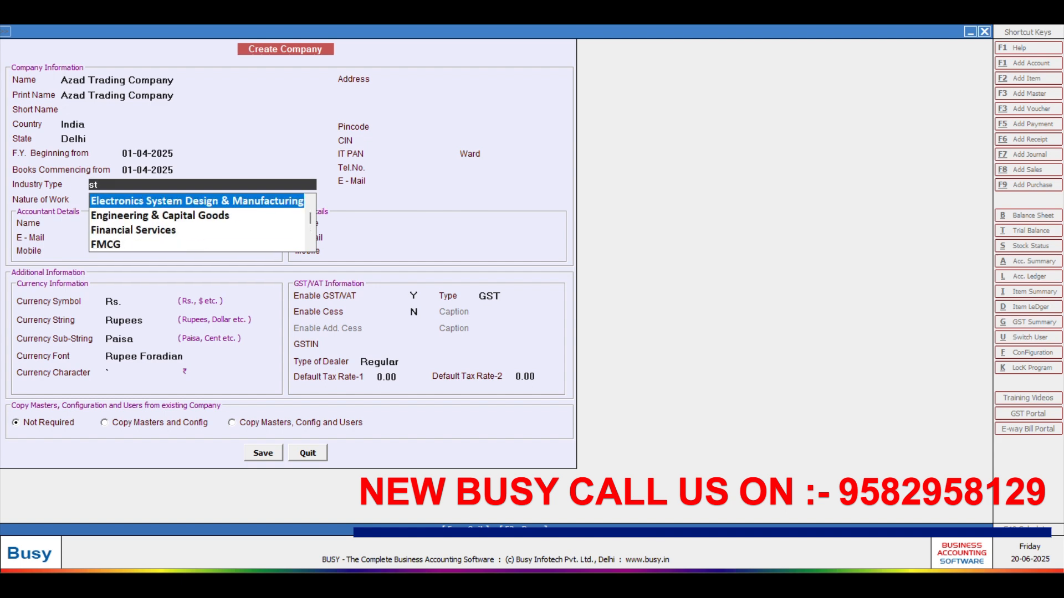
{"action": "key", "text": "Up"}
{"action": "key", "text": "Up"}
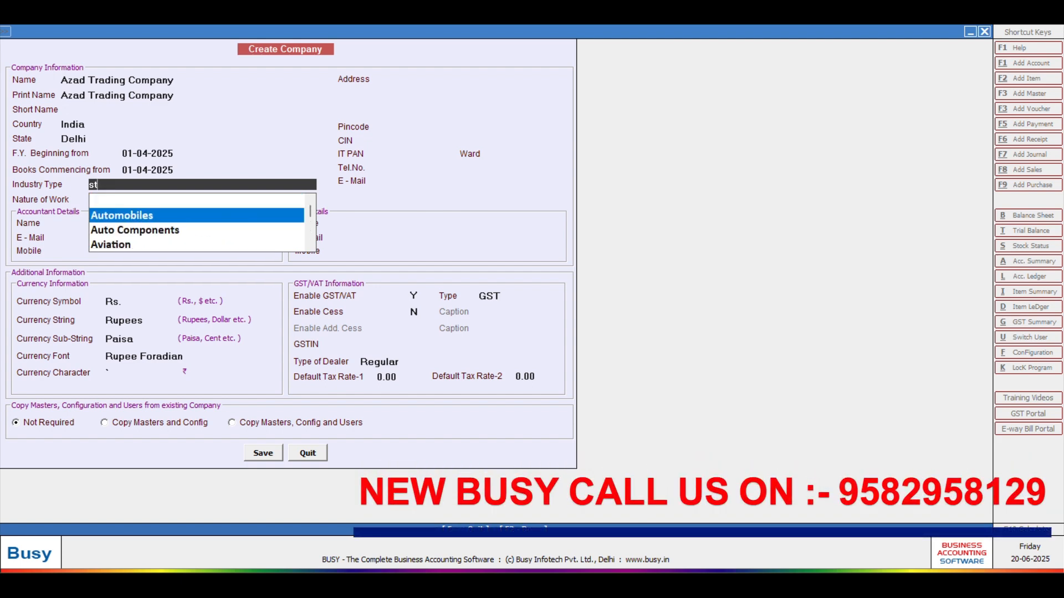
{"action": "key", "text": "Down"}
{"action": "key", "text": "Down"}
{"action": "key", "text": "Down"}
{"action": "key", "text": "Down"}
{"action": "key", "text": "Down"}
{"action": "key", "text": "Down"}
{"action": "key", "text": "Down"}
{"action": "key", "text": "Down"}
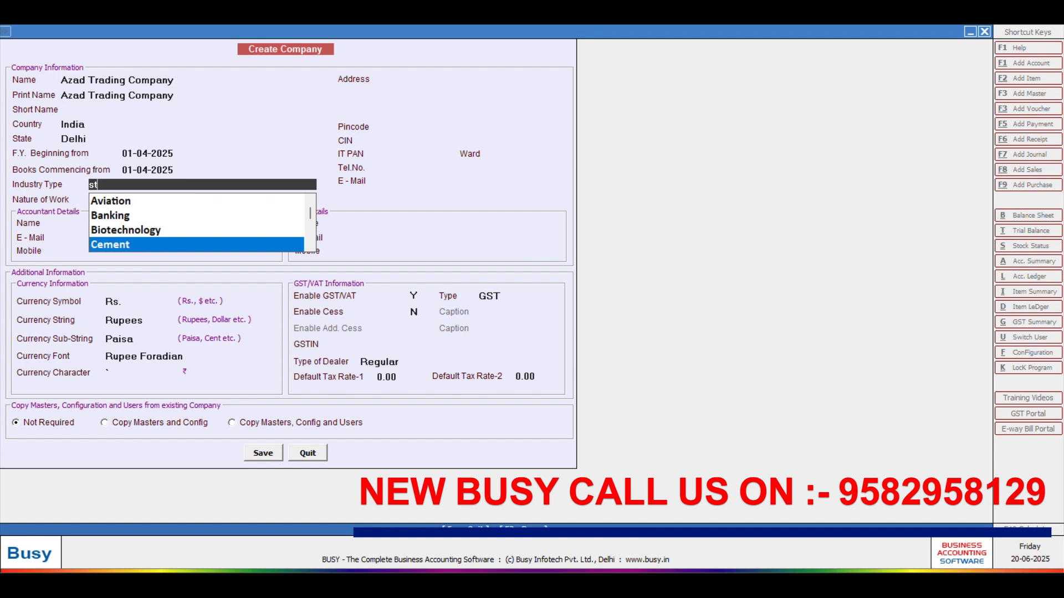
{"action": "key", "text": "Down"}
{"action": "key", "text": "Down"}
{"action": "key", "text": "Down"}
{"action": "key", "text": "Down"}
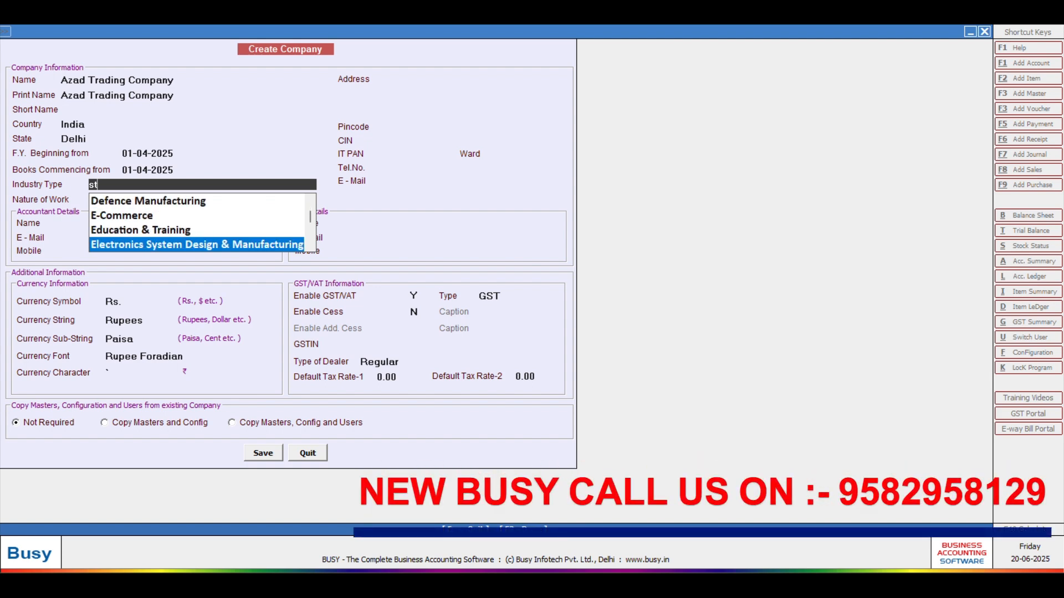
{"action": "key", "text": "Up"}
{"action": "key", "text": "Return"}
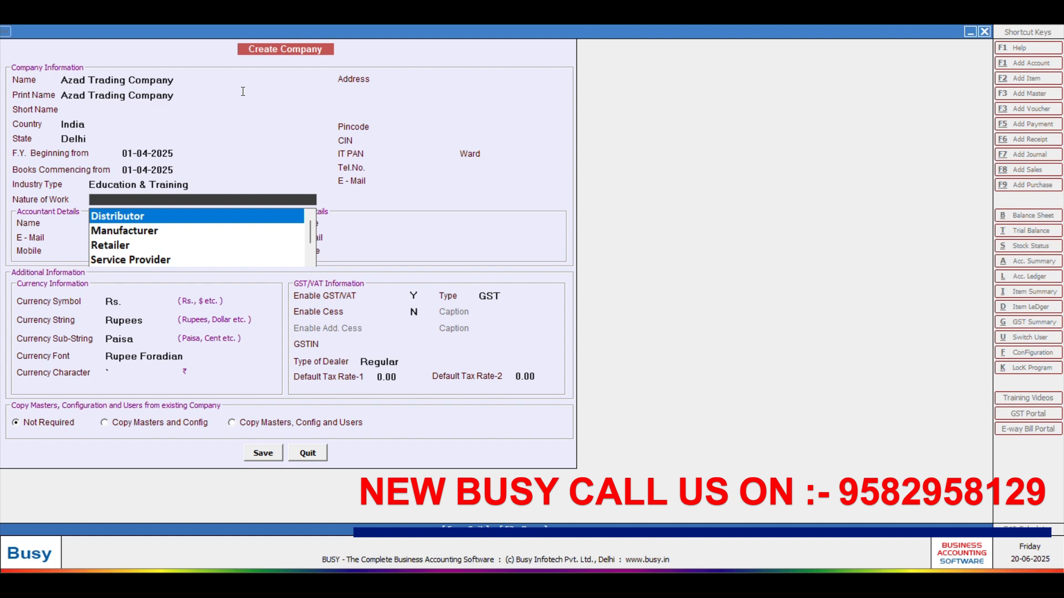
{"action": "key", "text": "Down"}
{"action": "key", "text": "Down"}
{"action": "key", "text": "Down"}
{"action": "key", "text": "Down"}
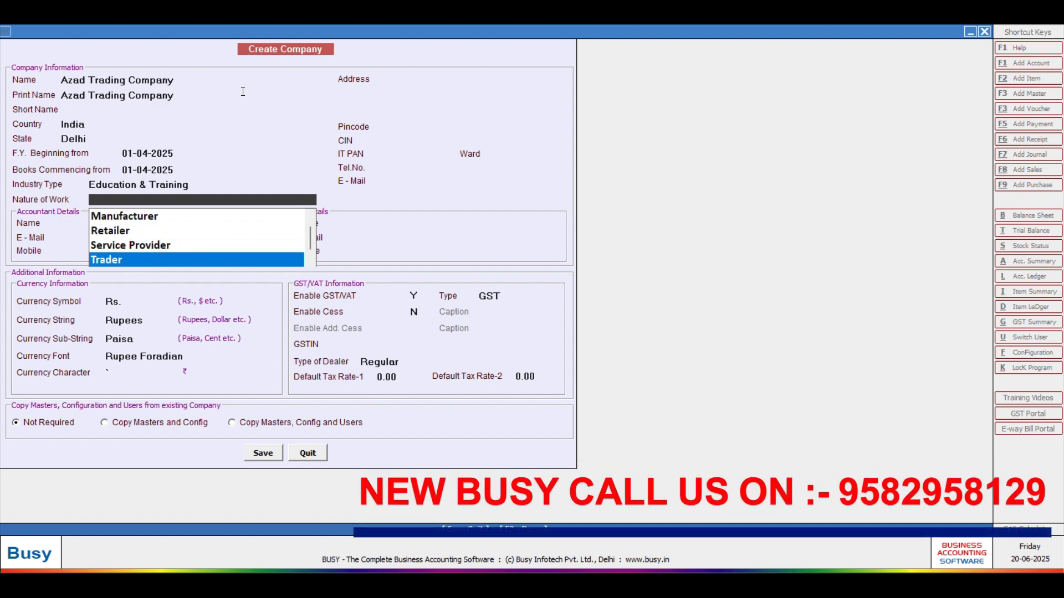
{"action": "key", "text": "Return"}
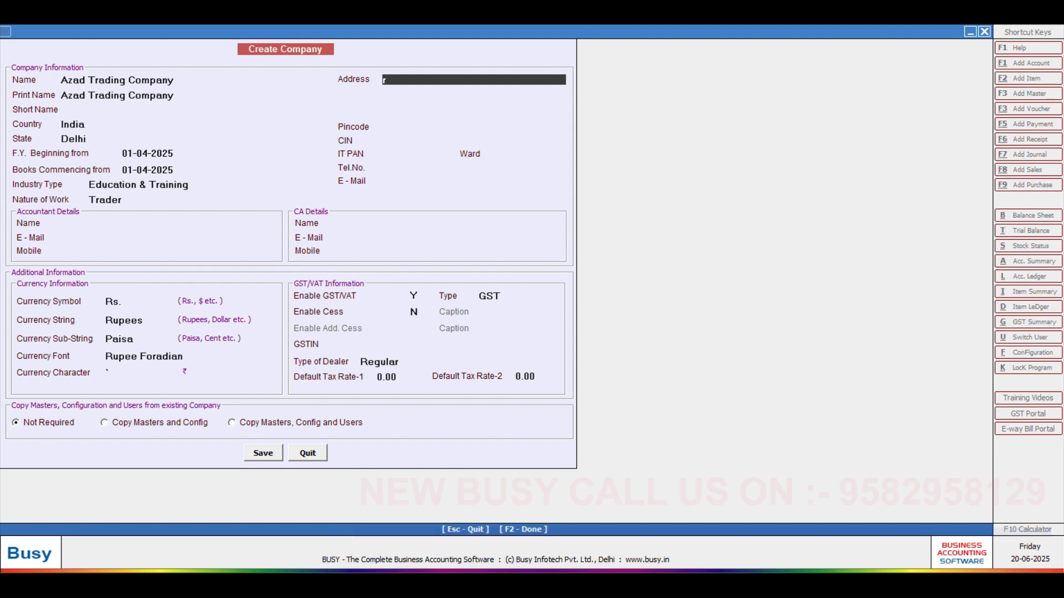
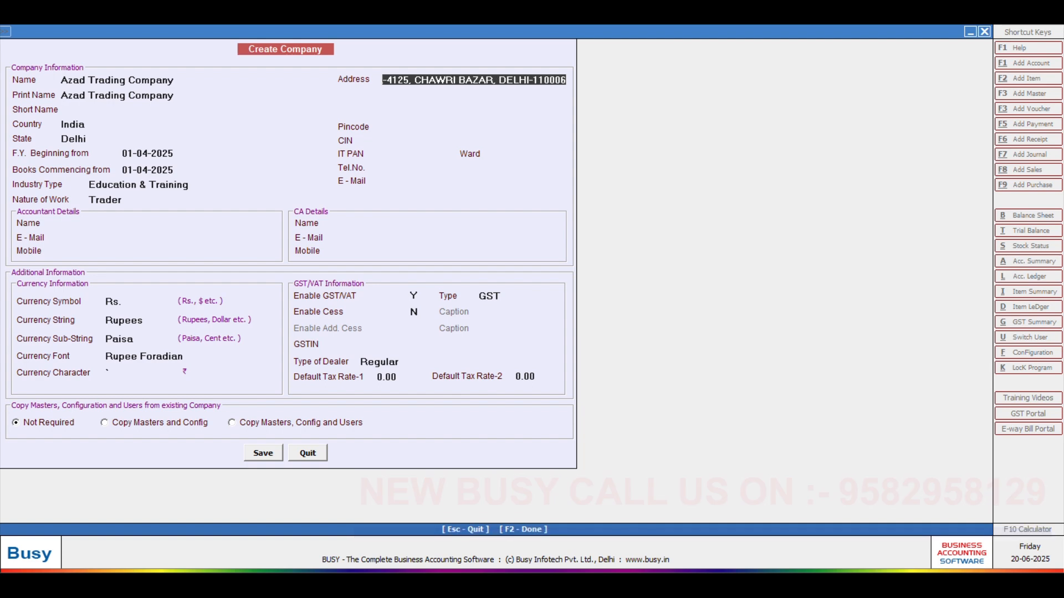
Step: Enter the company's street address with PIN in the first address line, leaving the second blank
{"action": "key", "text": "Return"}
{"action": "key", "text": "Return"}
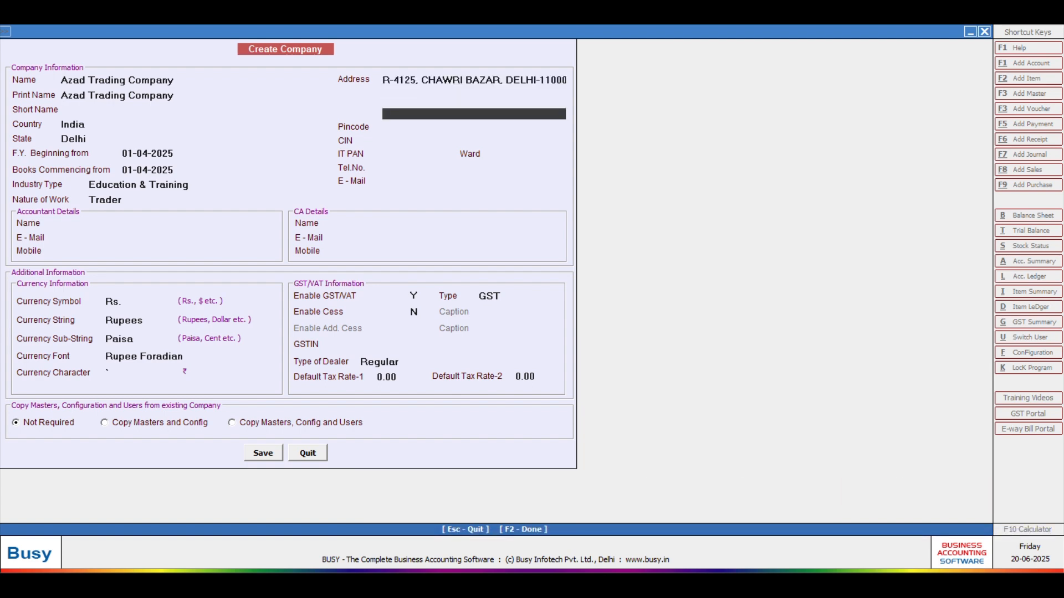
{"action": "key", "text": "Return"}
Step: Enter the company's PIN code and phone number, leaving CIN empty
{"action": "type", "text": "1100"}
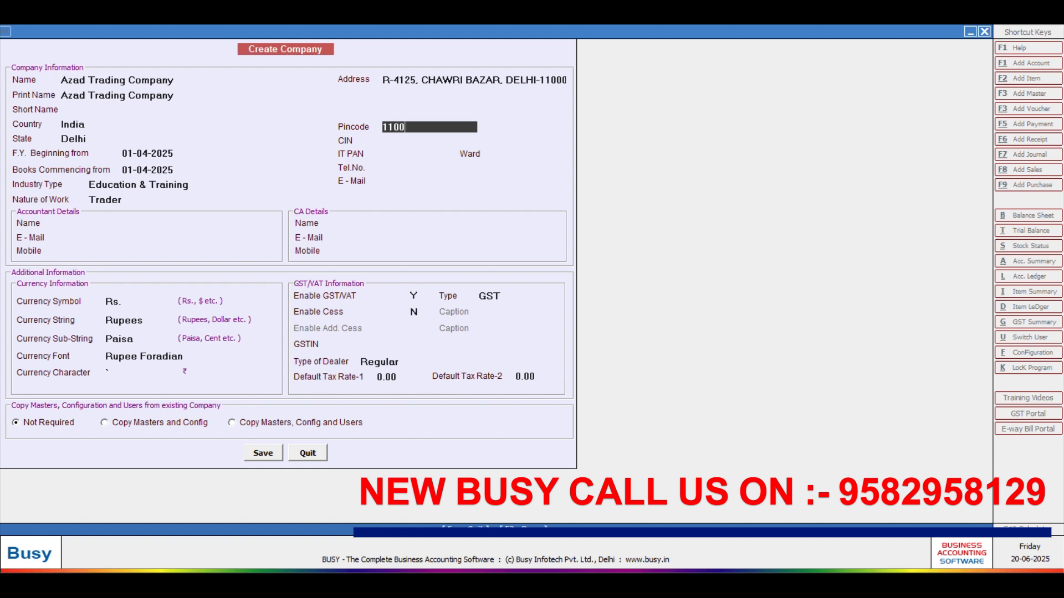
{"action": "type", "text": "06"}
{"action": "key", "text": "Return"}
{"action": "key", "text": "Return"}
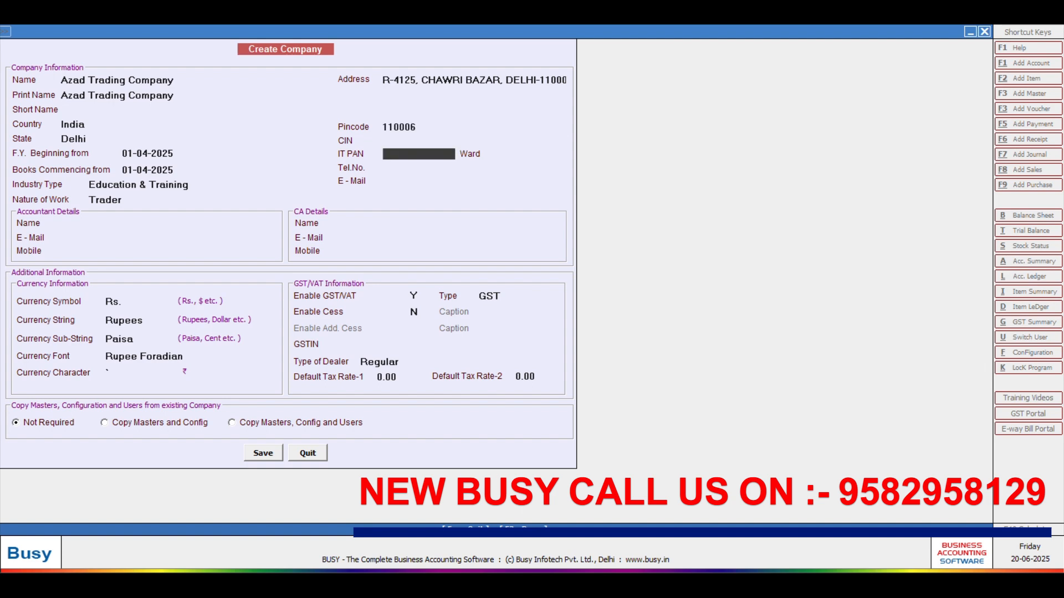
{"action": "key", "text": "Return"}
{"action": "key", "text": "Return"}
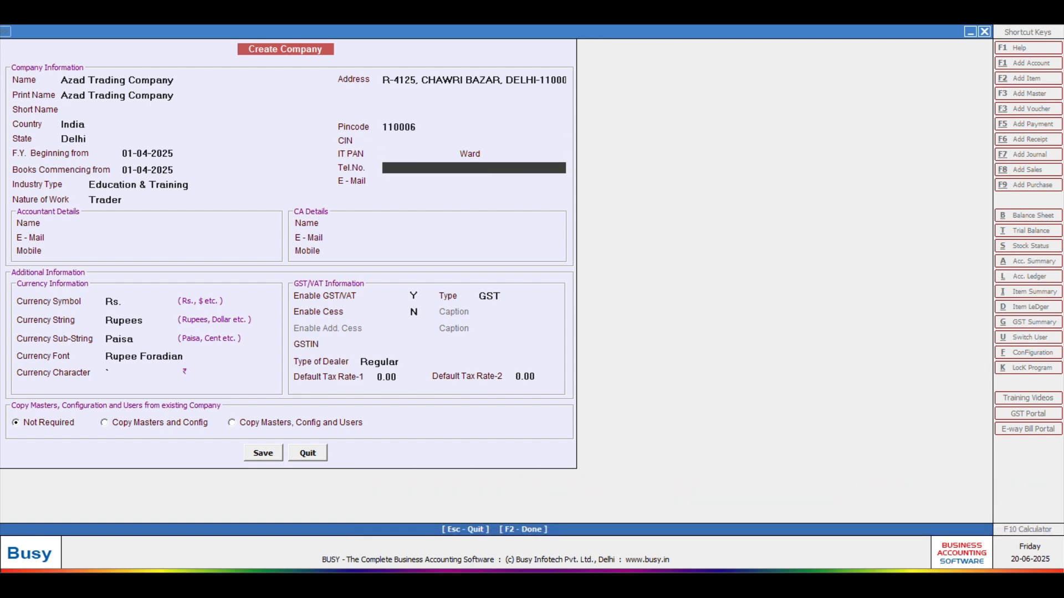
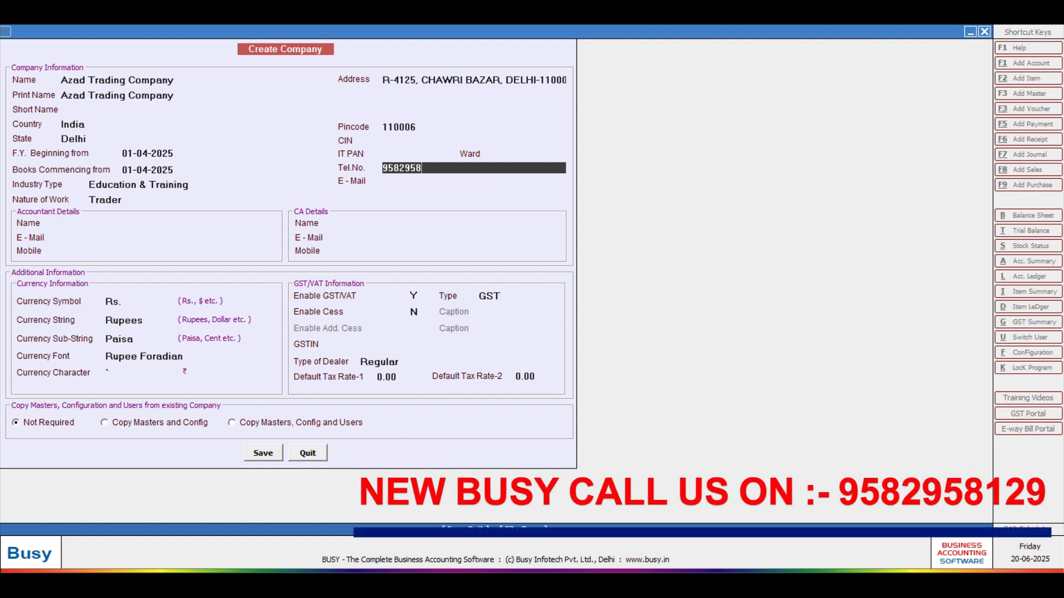
{"action": "key", "text": "Return"}
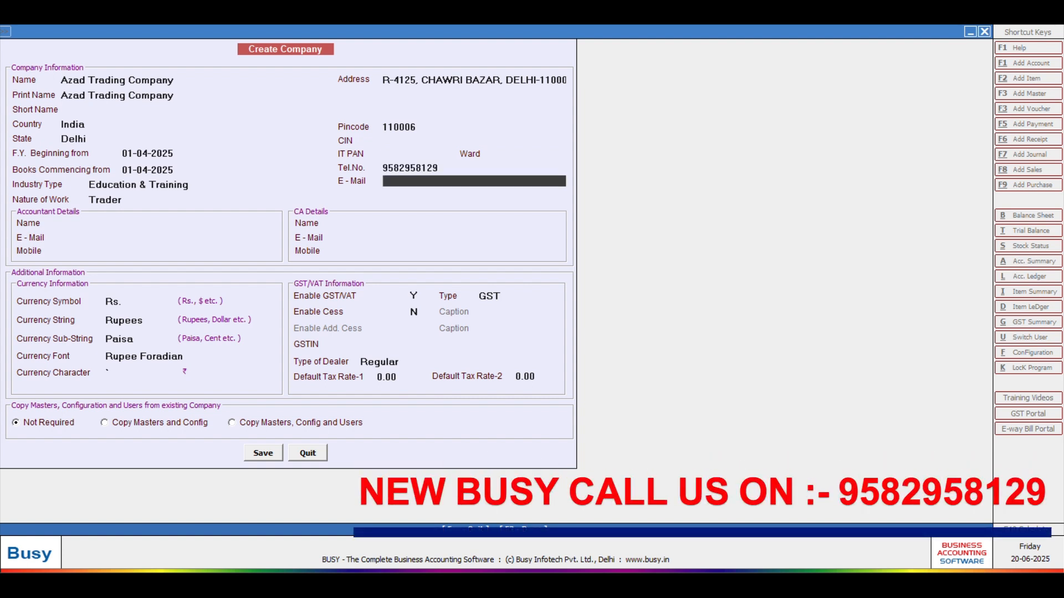
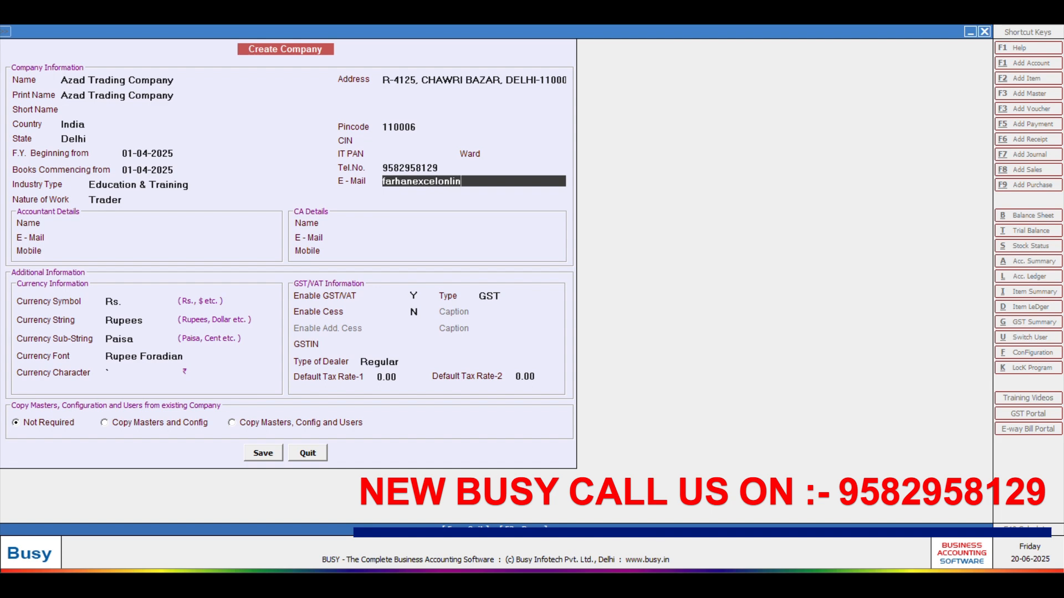
Step: Fill in the company's e-mail address, correcting a mistyped first attempt
{"action": "key", "text": "Return"}
{"action": "key", "text": "Return"}
{"action": "key", "text": "Return"}
{"action": "key", "text": "Return"}
{"action": "key", "text": "Return"}
{"action": "key", "text": "Return"}
{"action": "key", "text": "Return"}
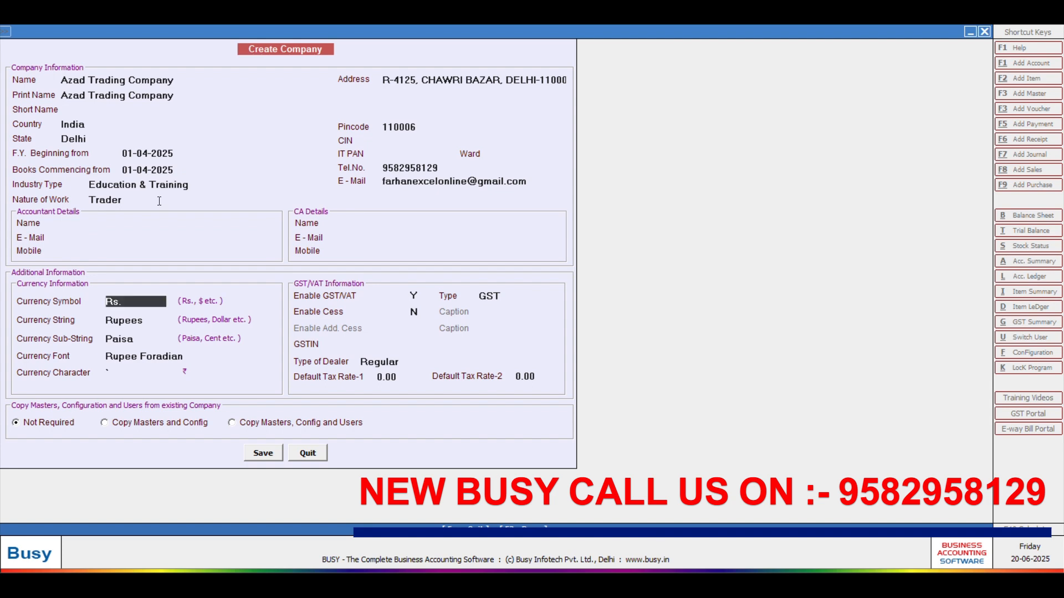
Step: Enter the company's GSTIN, keep dealer type Regular and skip the default tax rates
{"action": "key", "text": "Return"}
{"action": "key", "text": "Return"}
{"action": "key", "text": "Return"}
{"action": "key", "text": "Return"}
{"action": "key", "text": "Return"}
{"action": "key", "text": "Return"}
{"action": "key", "text": "Return"}
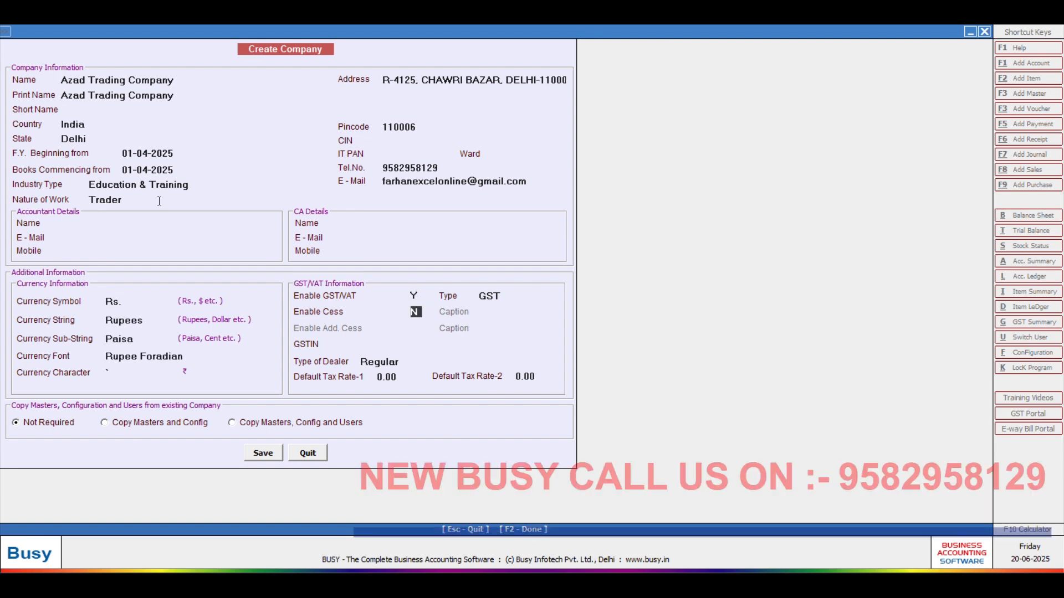
{"action": "key", "text": "Return"}
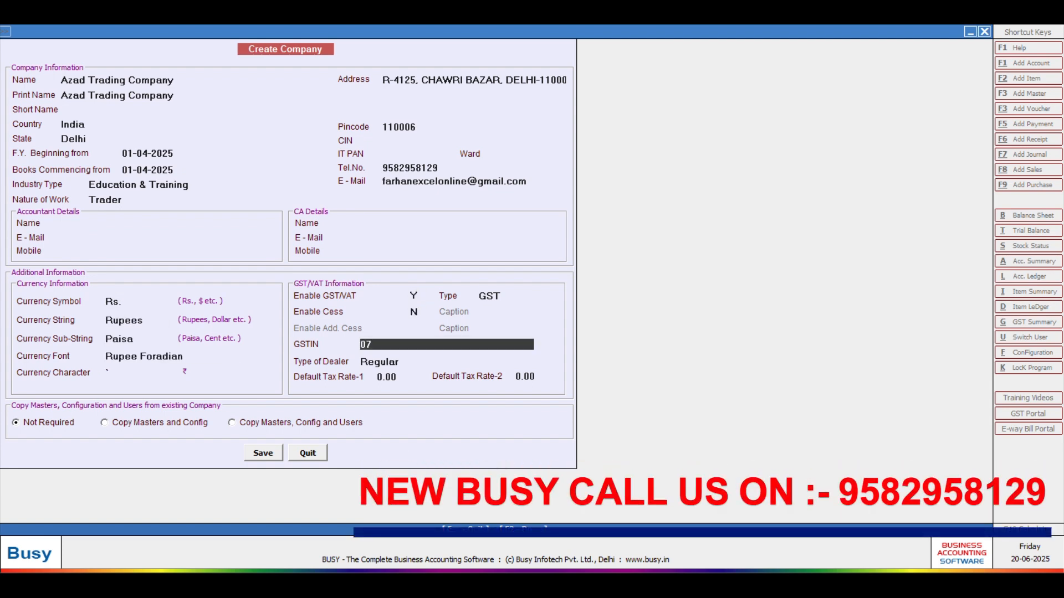
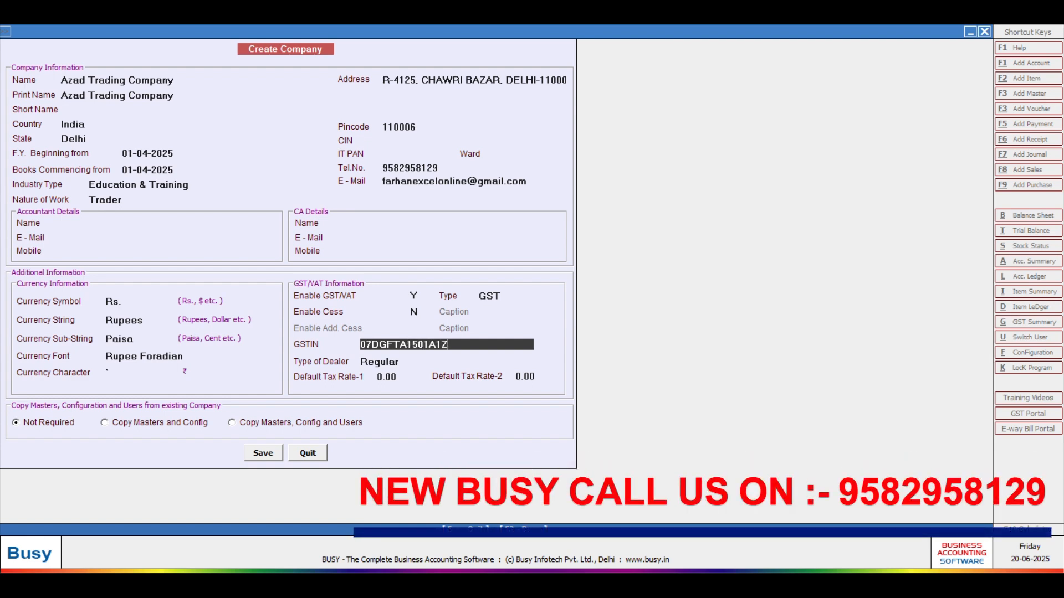
{"action": "key", "text": "Return"}
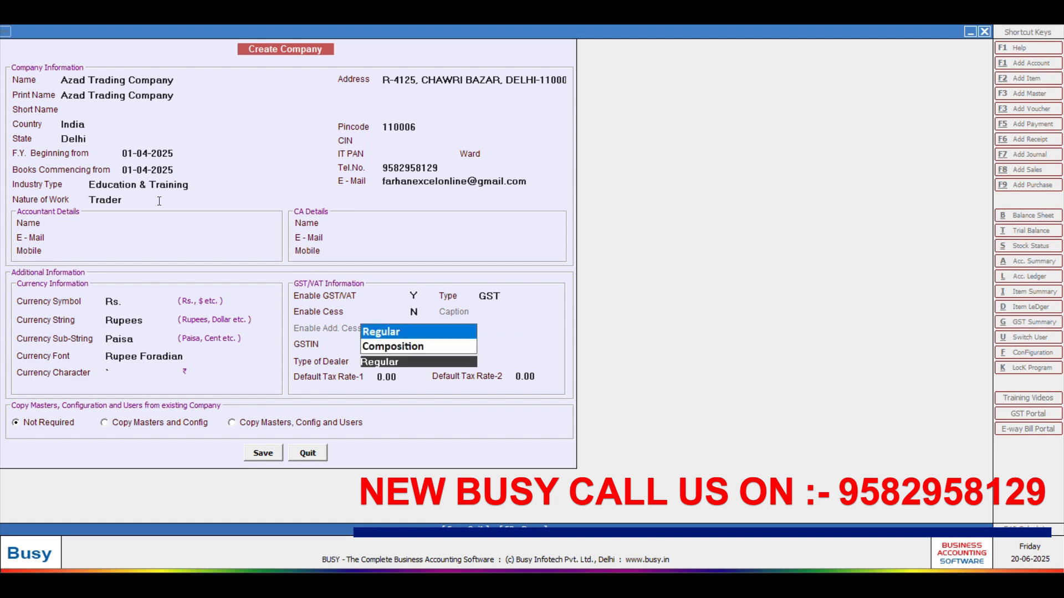
{"action": "key", "text": "Return"}
{"action": "key", "text": "Return"}
{"action": "key", "text": "Return"}
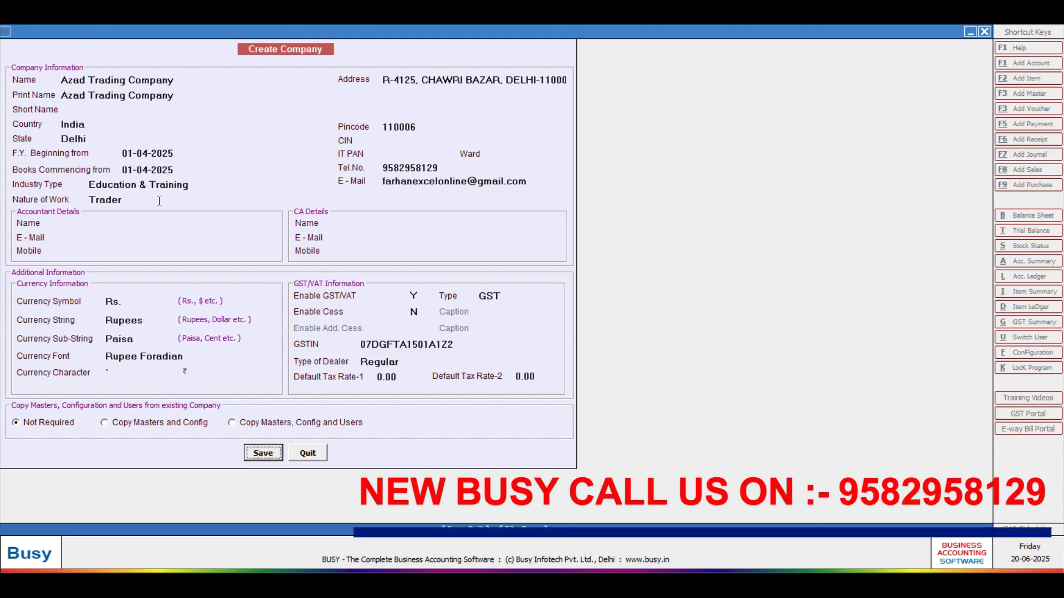
{"action": "key", "text": "Return"}
{"action": "key", "text": "Return"}
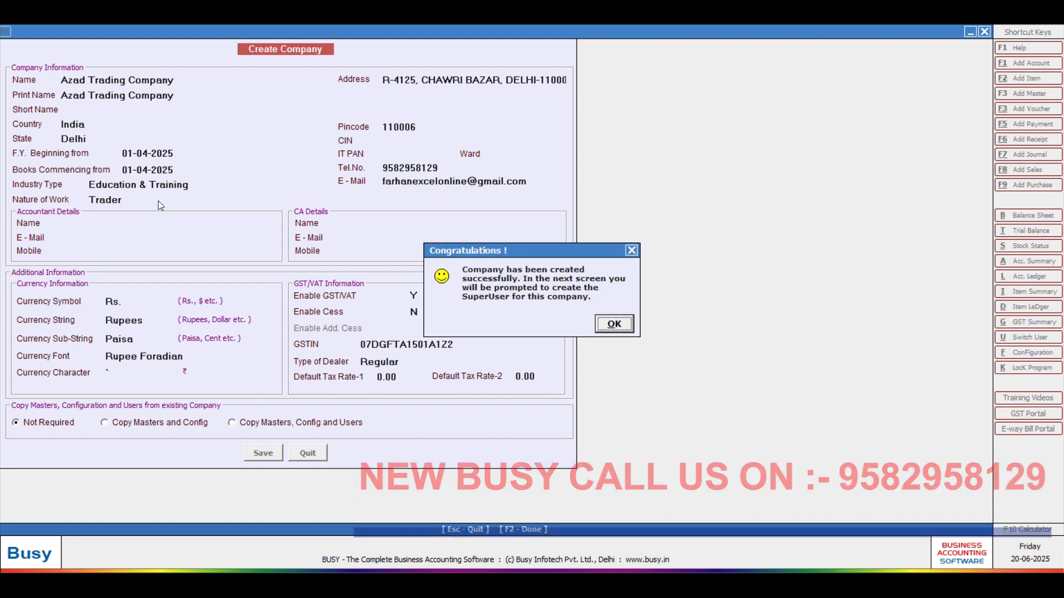
Step: Acknowledge company creation, set the superuser name and password, and close Features/Options
{"action": "key", "text": "Return"}
{"action": "key", "text": "Return"}
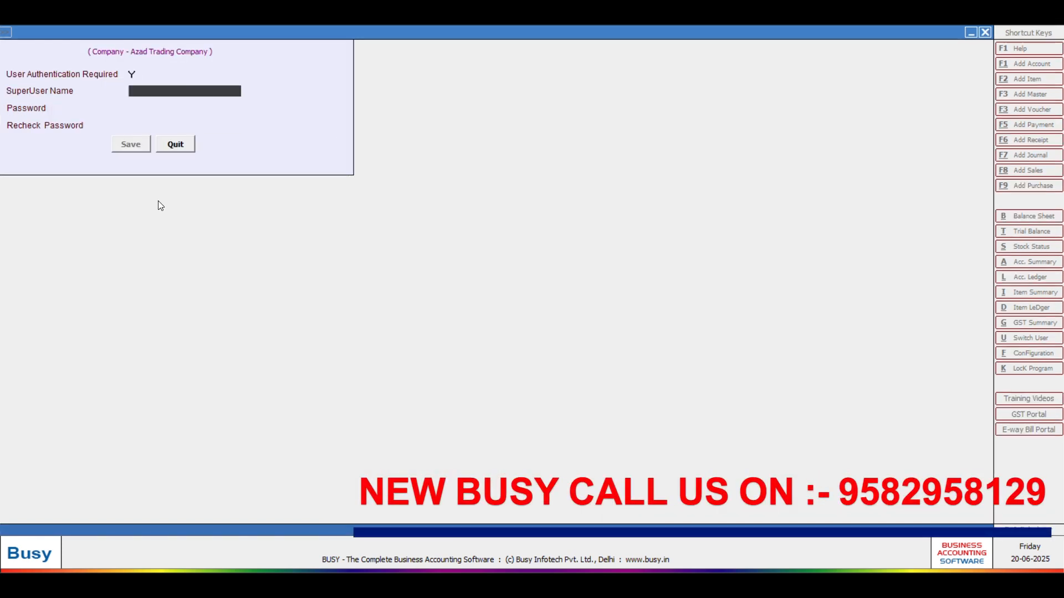
{"action": "type", "text": "Z"}
{"action": "key", "text": "Return"}
{"action": "type", "text": "z"}
{"action": "key", "text": "Return"}
{"action": "type", "text": "z"}
{"action": "key", "text": "Return"}
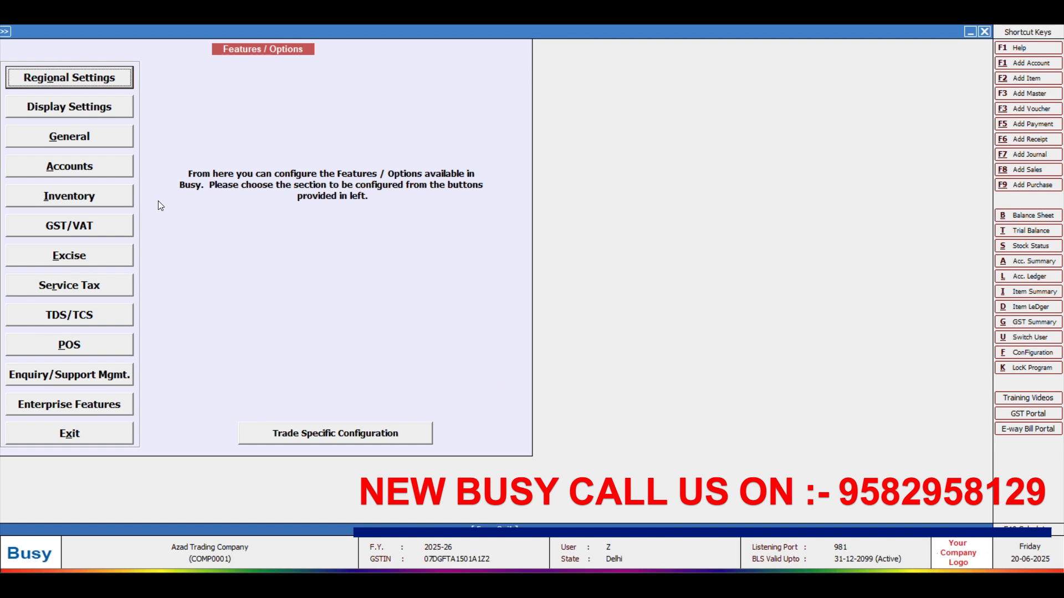
{"action": "key", "text": "Escape"}
Step: Go to Administration > Masters, past the item options, to Account > Add
{"action": "key", "text": "Right"}
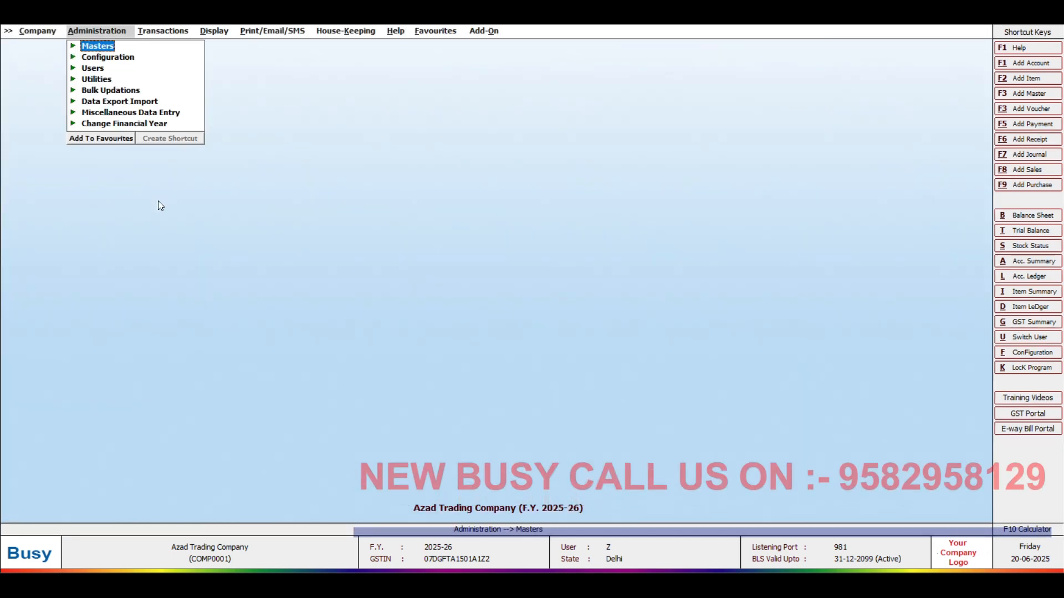
{"action": "key", "text": "Return"}
{"action": "key", "text": "Down"}
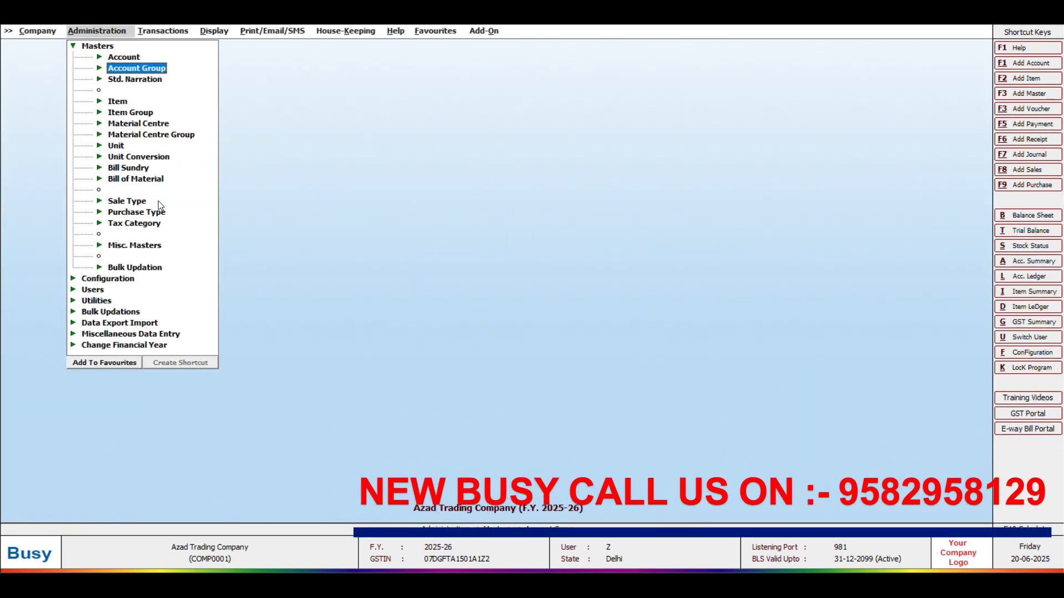
{"action": "key", "text": "Down"}
{"action": "key", "text": "Down"}
{"action": "key", "text": "Return"}
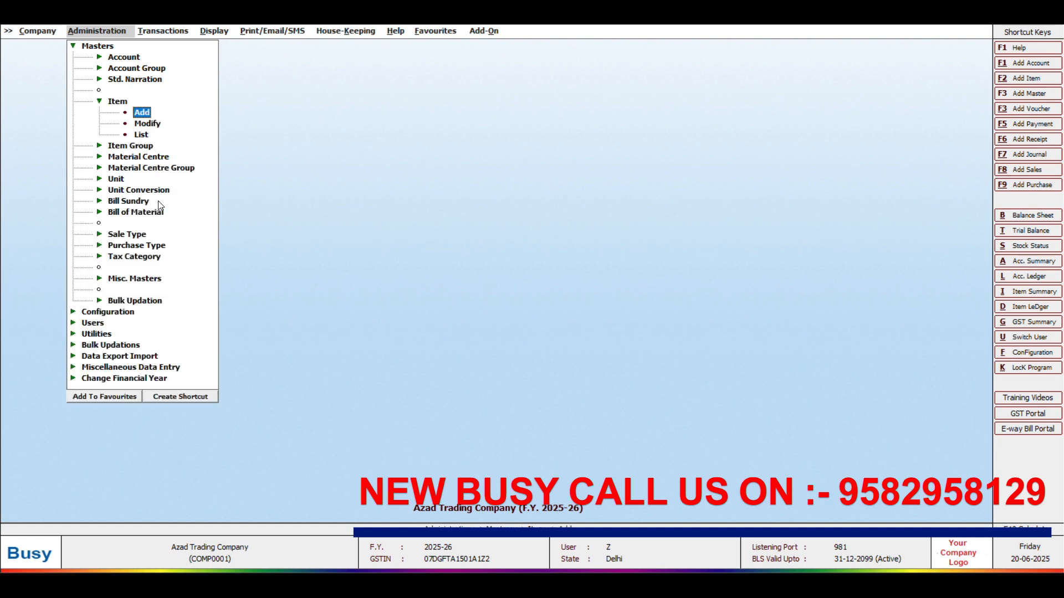
{"action": "key", "text": "Up"}
{"action": "key", "text": "Up"}
{"action": "key", "text": "Up"}
{"action": "key", "text": "Up"}
{"action": "key", "text": "Return"}
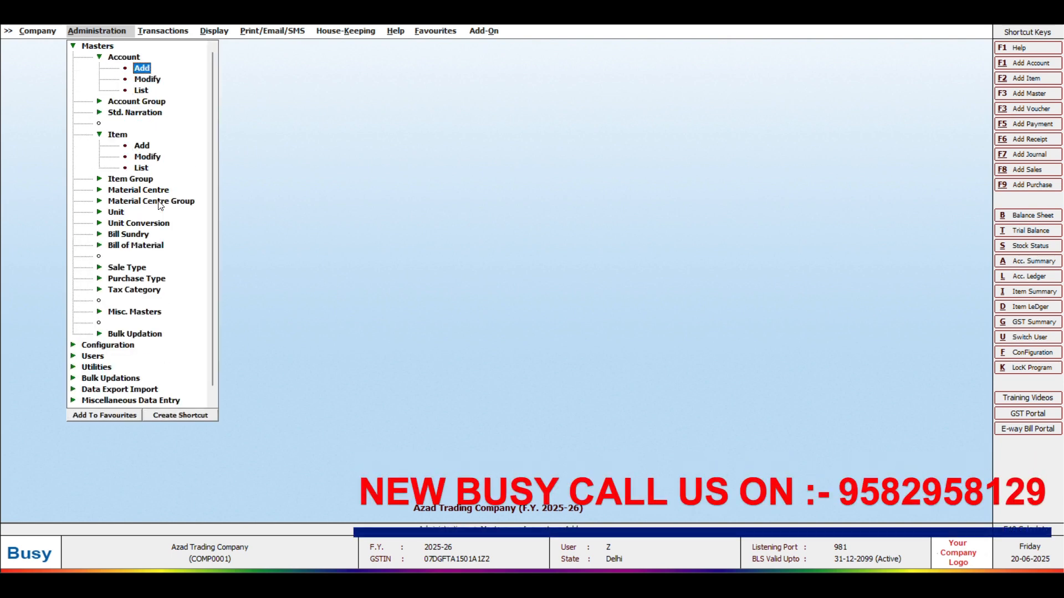
Step: Start account ARUN STATIONARY MART in group Sundry Debtors and enter the party's street address
{"action": "left_click", "coordinate": [158, 200]}
{"action": "type", "text": "A"}
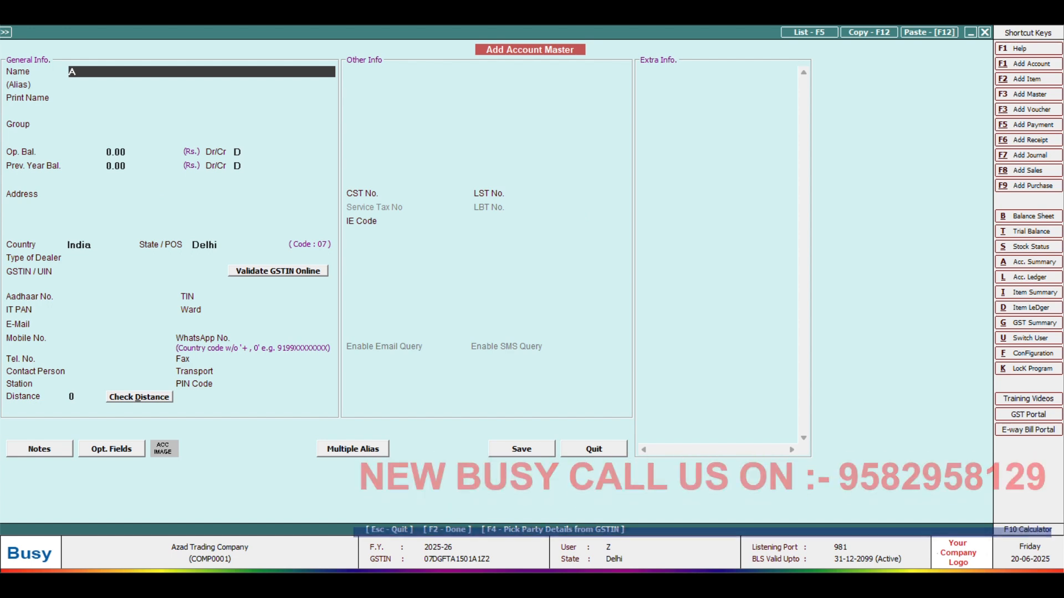
{"action": "type", "text": "RUN ST"}
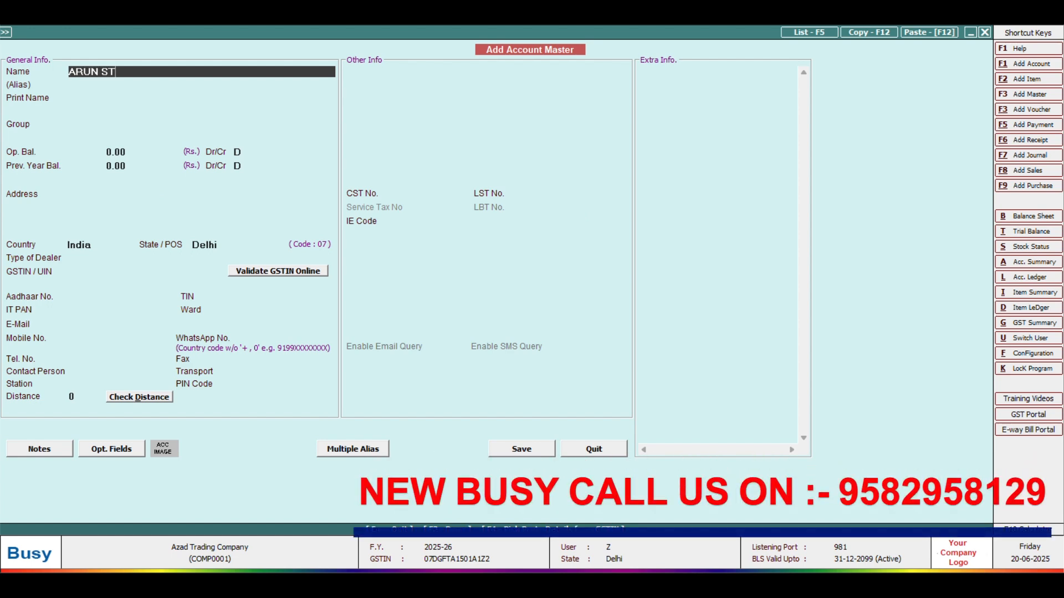
{"action": "type", "text": "ATIONARY MART"}
{"action": "key", "text": "Return"}
{"action": "key", "text": "Return"}
{"action": "key", "text": "Return"}
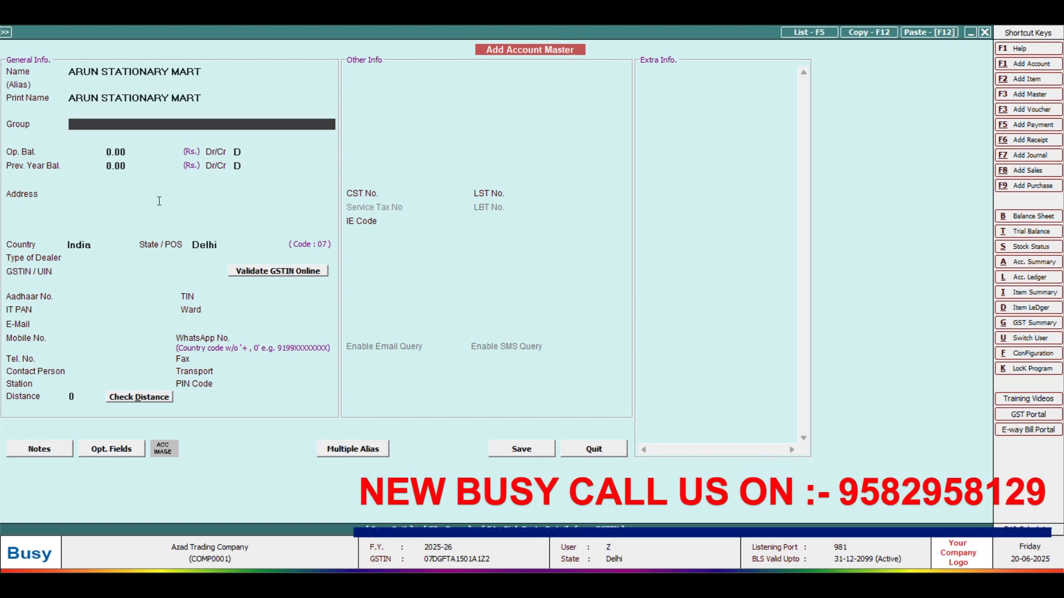
{"action": "type", "text": "SUN"}
{"action": "key", "text": "Down"}
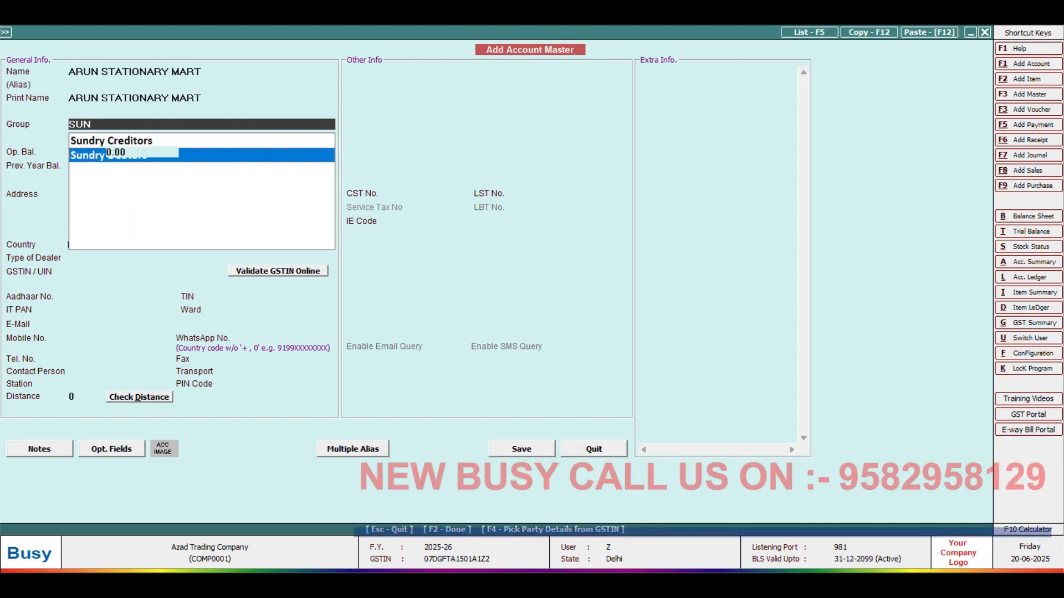
{"action": "key", "text": "Return"}
{"action": "left_click", "coordinate": [159, 201]}
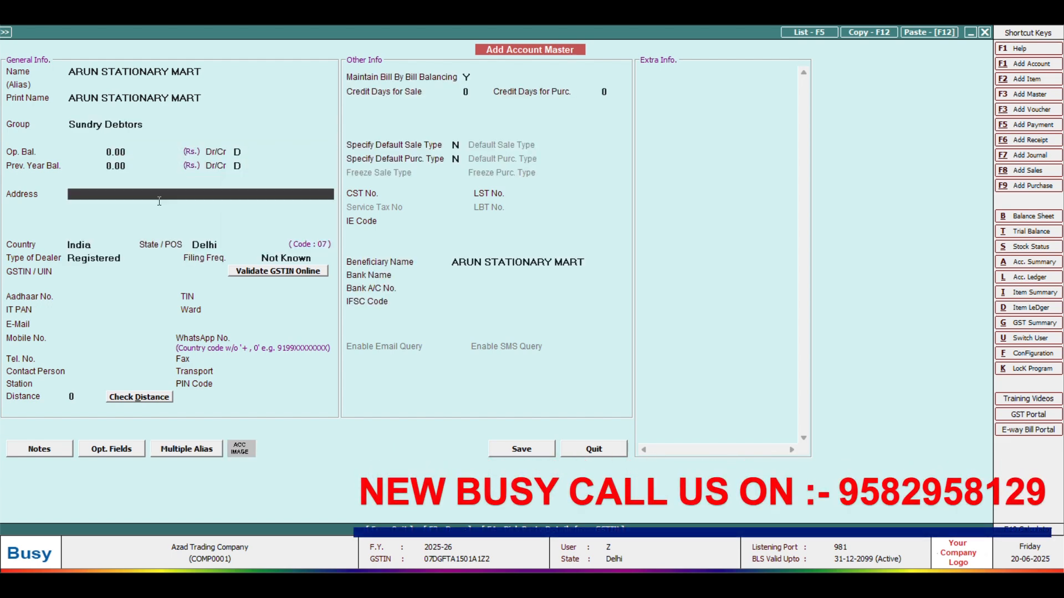
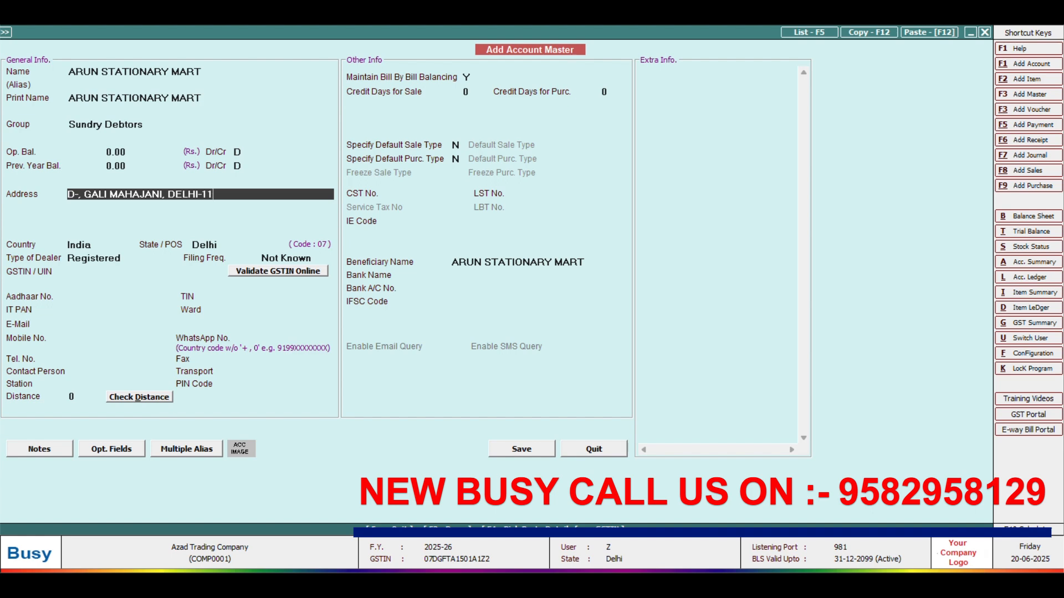
Step: Make the party a Registered dealer with its GSTIN, accepting the GSTIN warning
{"action": "key", "text": "Return"}
{"action": "key", "text": "Return"}
{"action": "key", "text": "Return"}
{"action": "key", "text": "Return"}
{"action": "key", "text": "Return"}
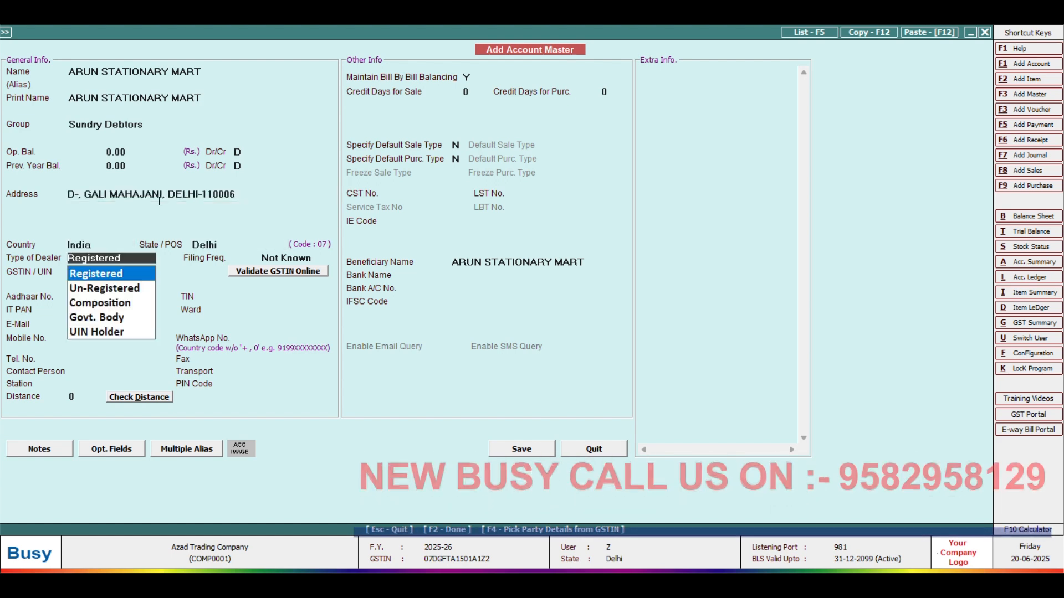
{"action": "key", "text": "Return"}
{"action": "key", "text": "Return"}
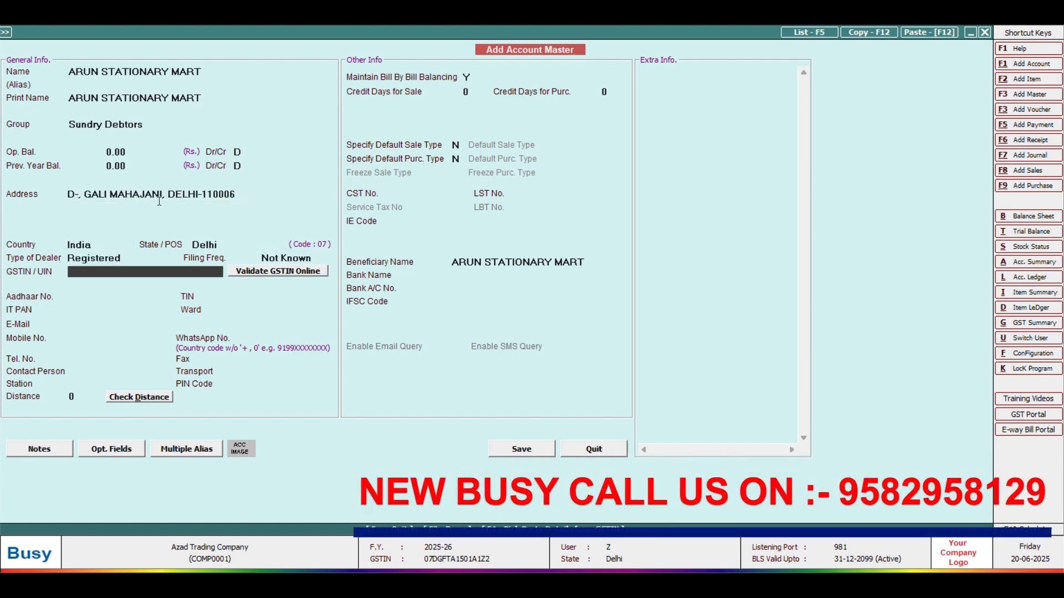
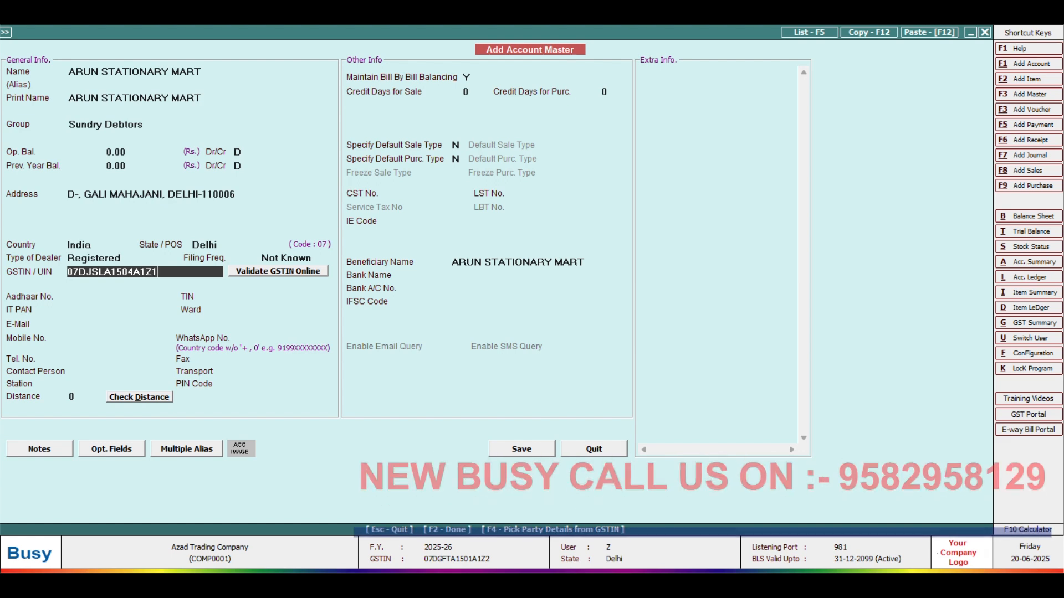
{"action": "key", "text": "Return"}
{"action": "key", "text": "Left"}
{"action": "key", "text": "Return"}
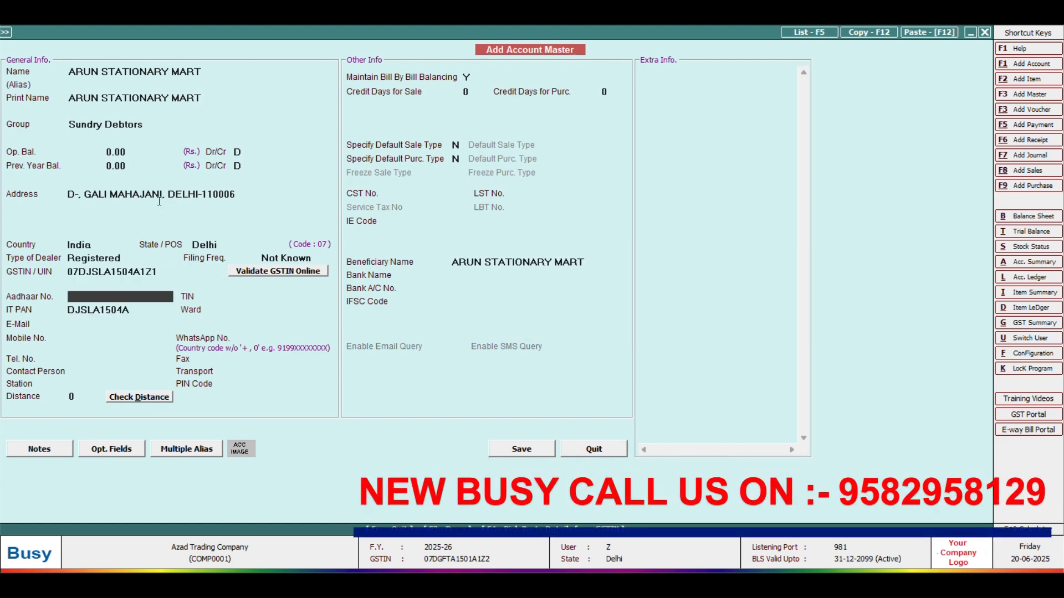
{"action": "key", "text": "Return"}
{"action": "key", "text": "Return"}
{"action": "key", "text": "Return"}
{"action": "key", "text": "Return"}
{"action": "key", "text": "Return"}
{"action": "key", "text": "Return"}
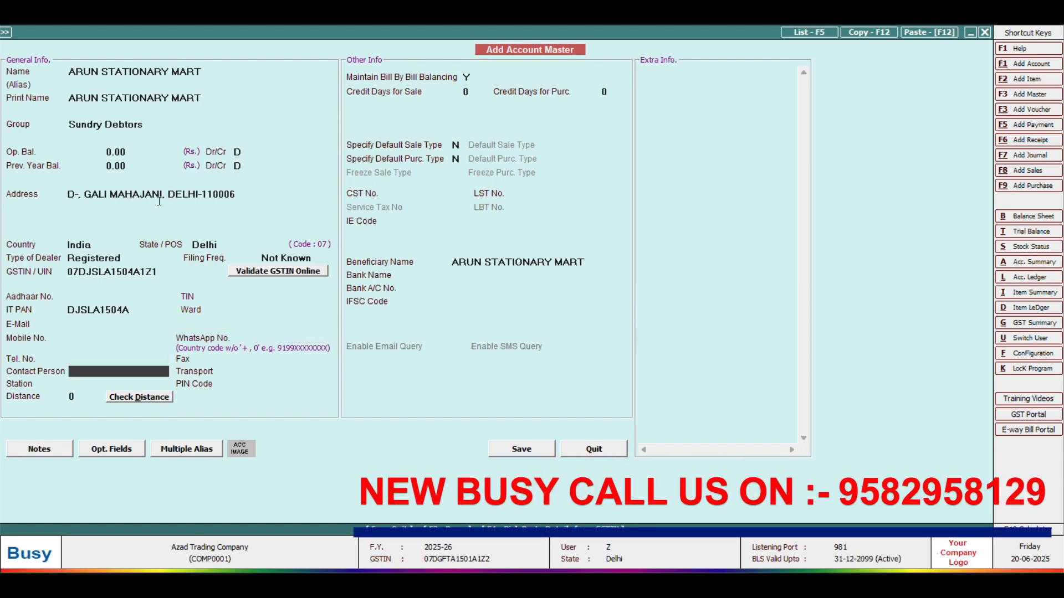
Step: Save ARUN STATIONARY MART with F2 and return to the masters list at Item
{"action": "key", "text": "F2"}
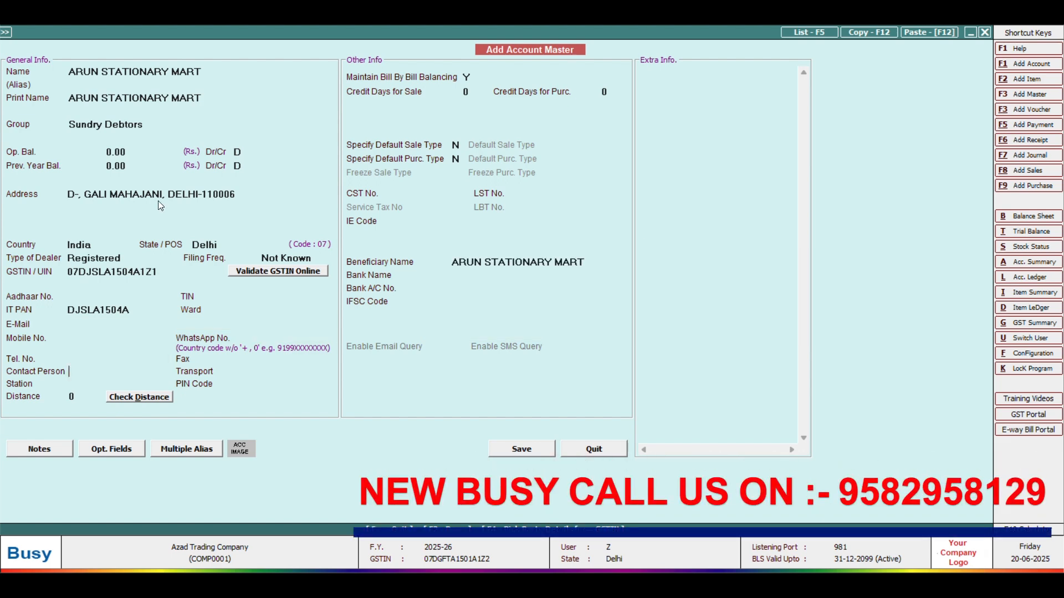
{"action": "key", "text": "Escape"}
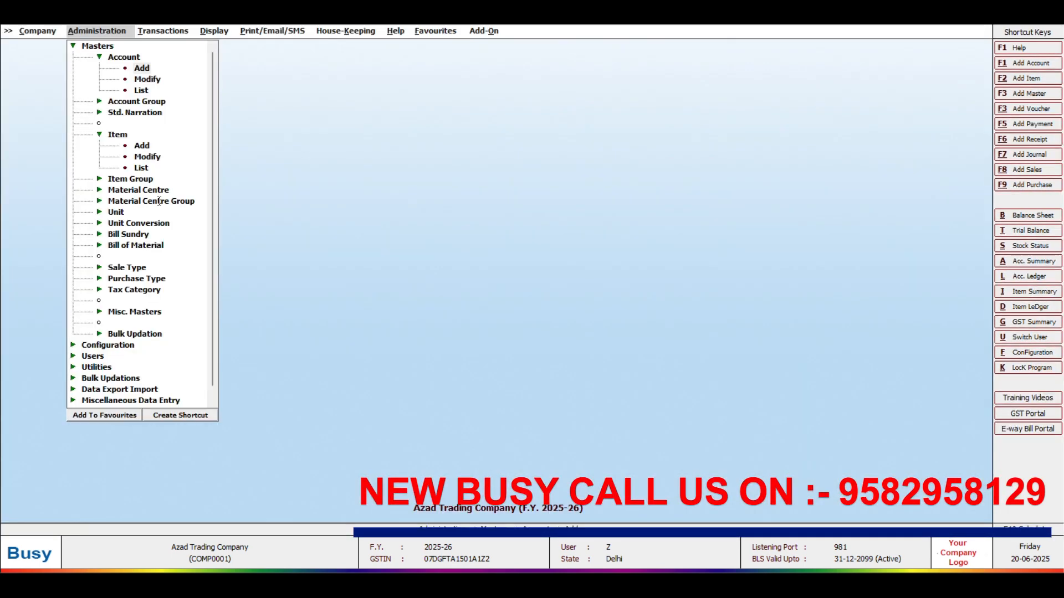
{"action": "key", "text": "Escape"}
{"action": "key", "text": "Down"}
{"action": "key", "text": "Down"}
{"action": "key", "text": "Down"}
{"action": "key", "text": "Down"}
Step: Start a new item as COPY COVER ROLL, then rename it ADHESIVE under group General
{"action": "key", "text": "Return"}
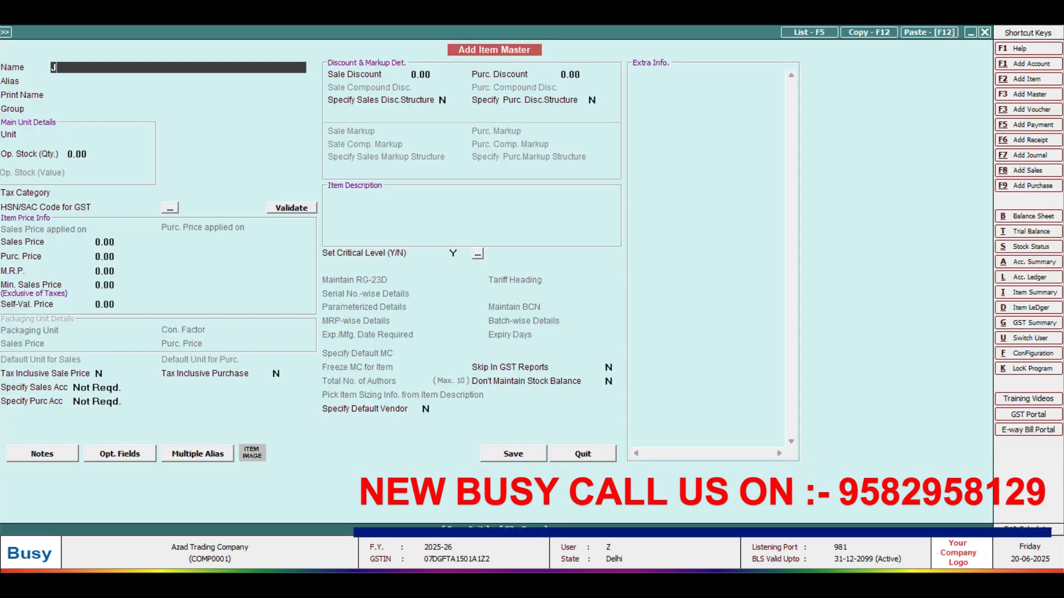
{"action": "key", "text": "BackSpace"}
{"action": "type", "text": "COPY"}
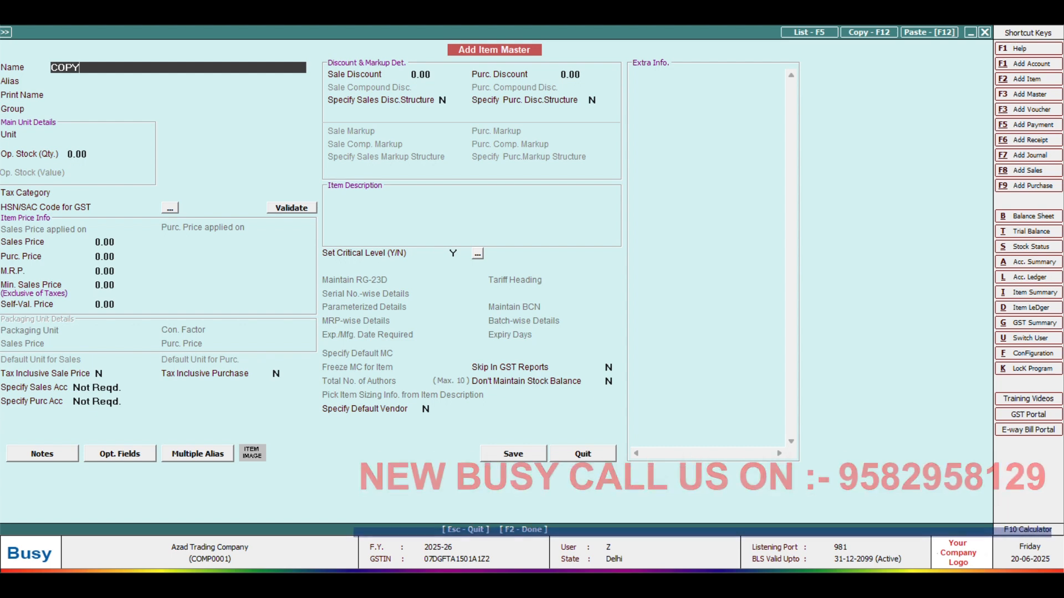
{"action": "type", "text": " COVER R"}
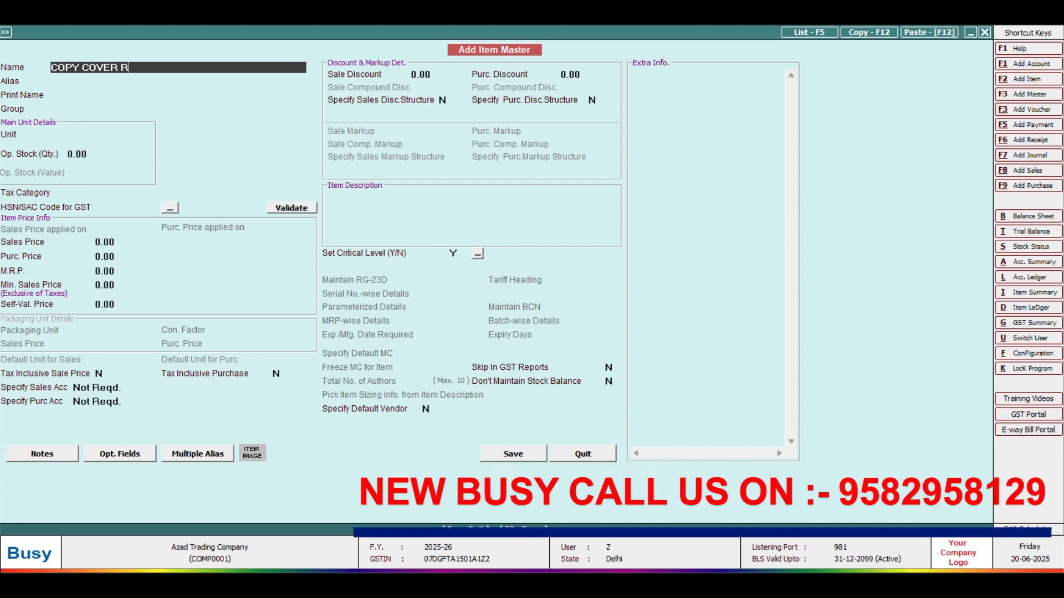
{"action": "type", "text": "OLL"}
{"action": "key", "text": "Return"}
{"action": "key", "text": "Return"}
{"action": "key", "text": "Return"}
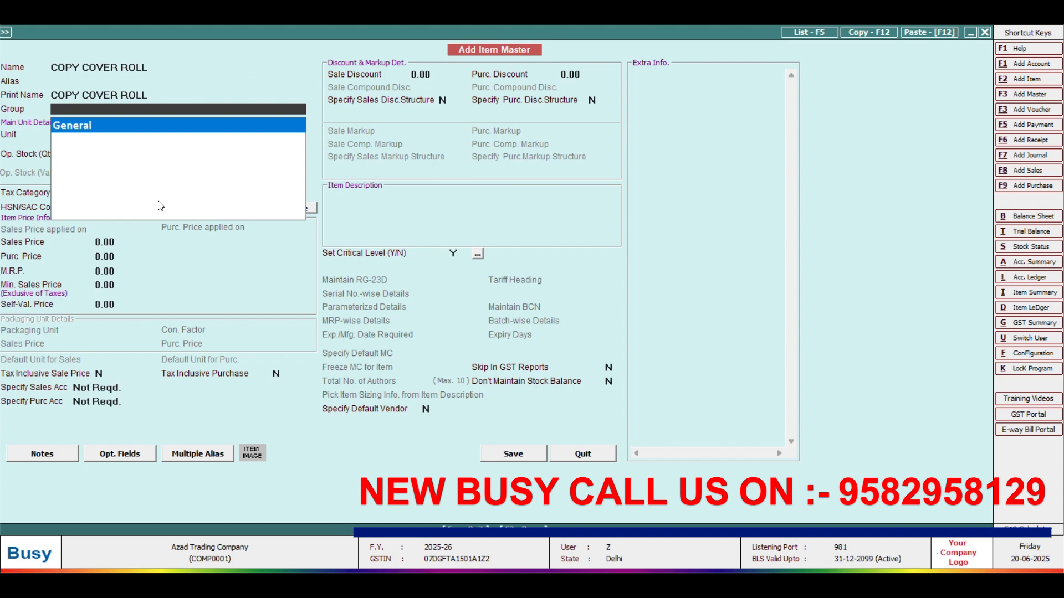
{"action": "key", "text": "Return"}
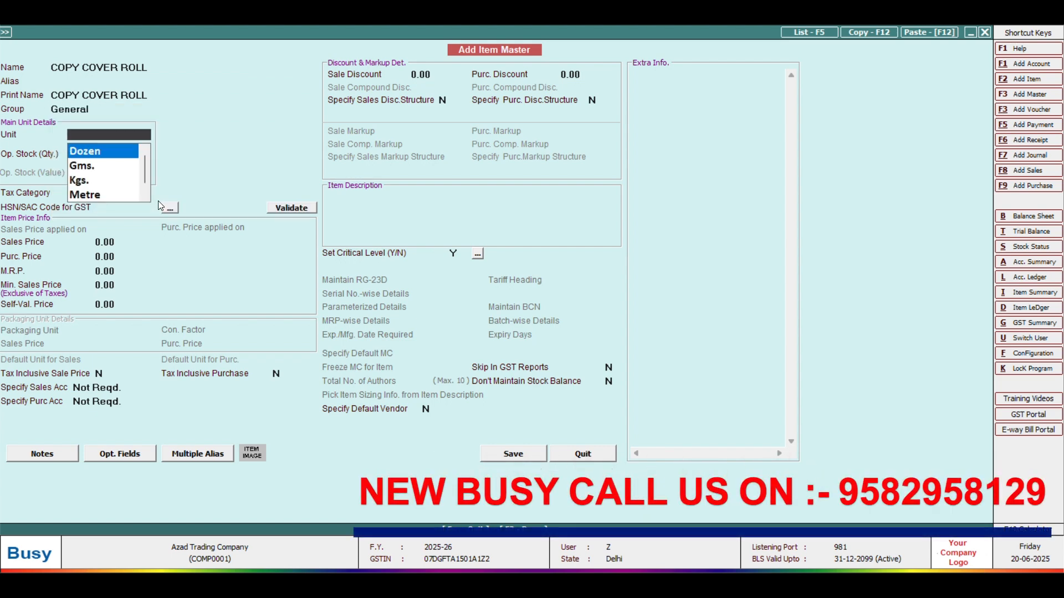
{"action": "key", "text": "Up"}
{"action": "key", "text": "Up"}
{"action": "key", "text": "Up"}
{"action": "type", "text": "ADH"}
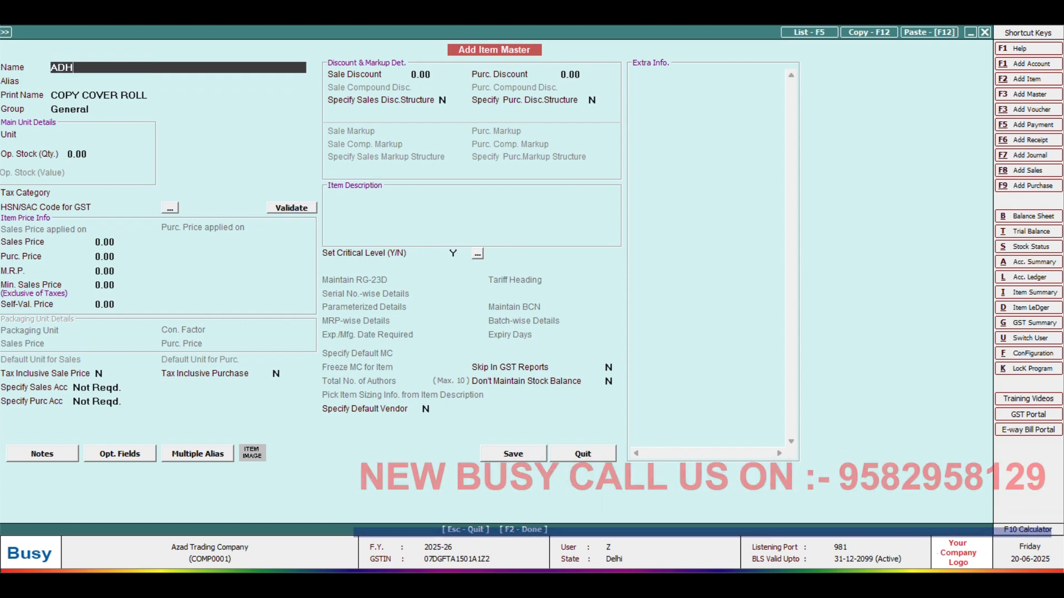
{"action": "type", "text": "ESIVE"}
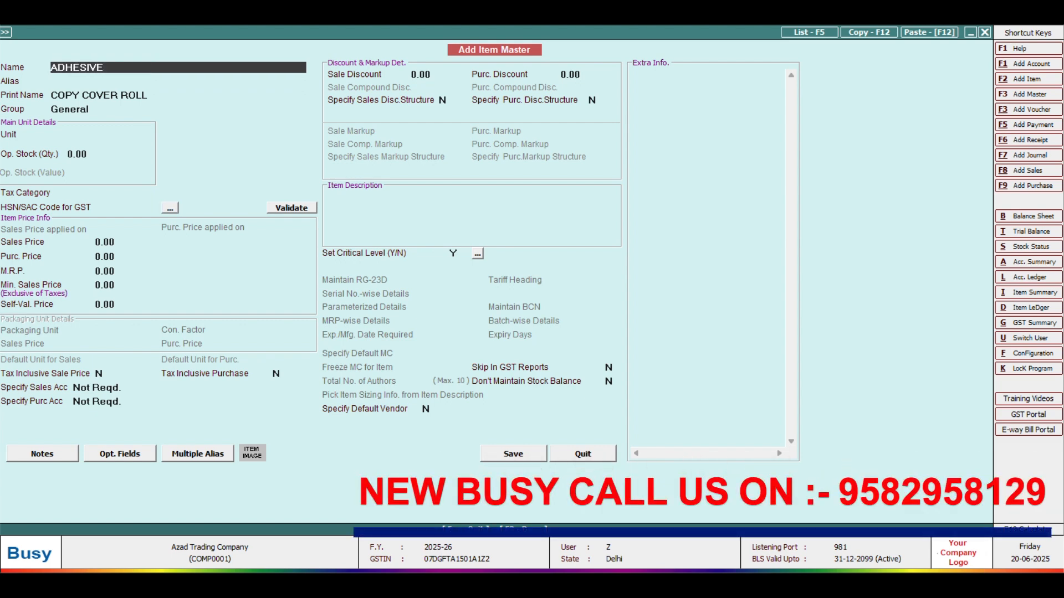
{"action": "key", "text": "Return"}
{"action": "key", "text": "Return"}
{"action": "key", "text": "Return"}
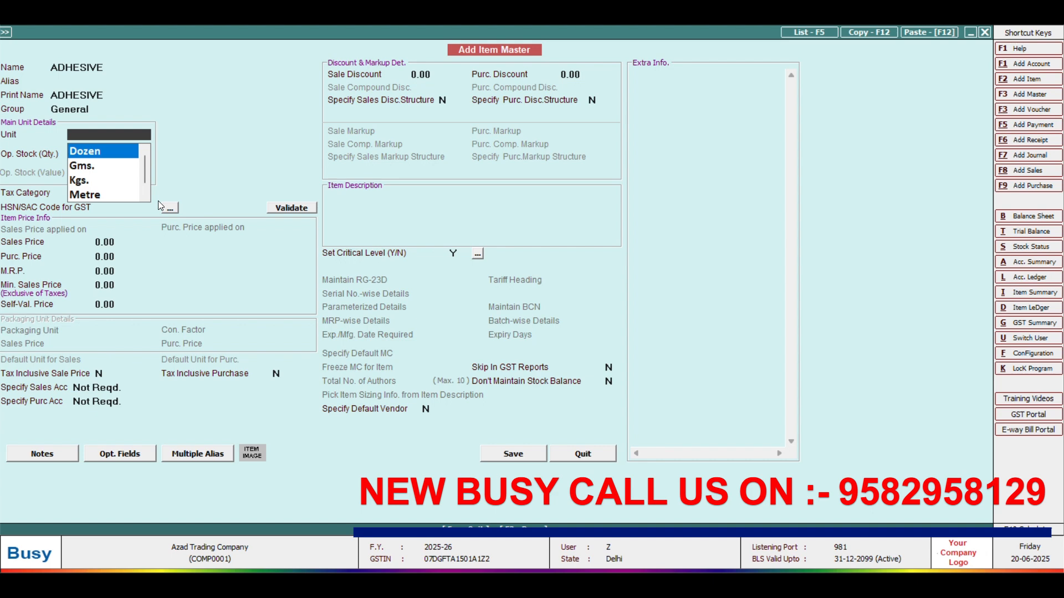
Step: Give ADHESIVE unit Pcs., tax category GST 18% and HSN code 3506
{"action": "type", "text": "p"}
{"action": "key", "text": "Return"}
{"action": "key", "text": "Return"}
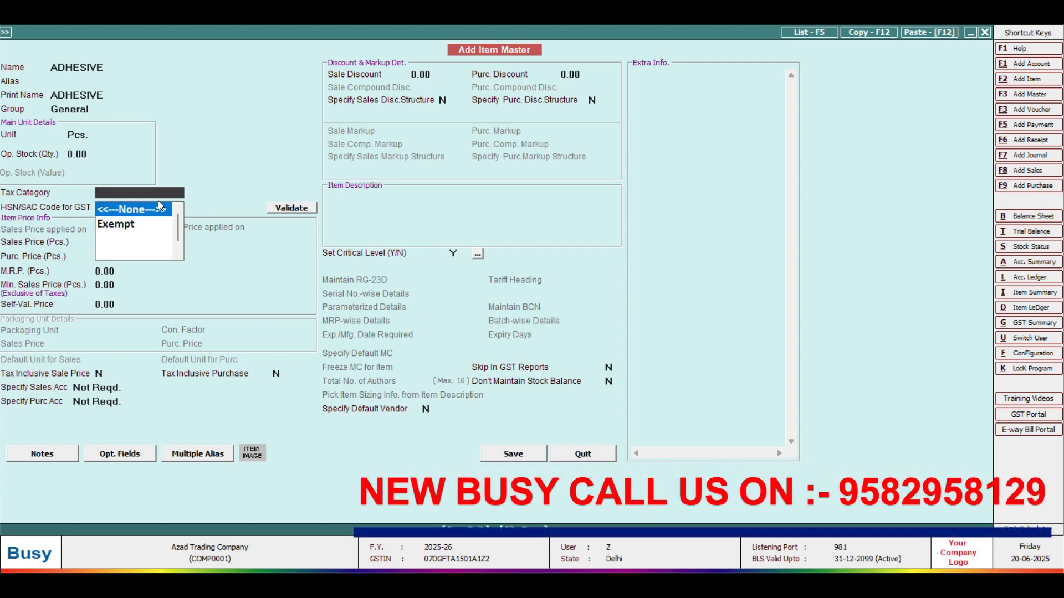
{"action": "type", "text": "5"}
{"action": "key", "text": "BackSpace"}
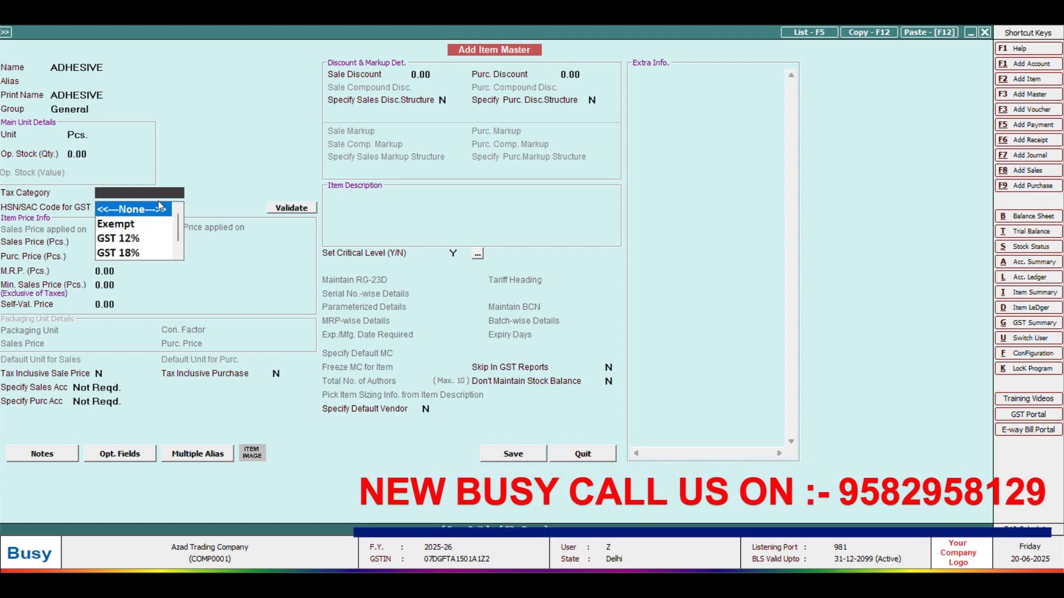
{"action": "type", "text": "18"}
{"action": "key", "text": "Return"}
{"action": "type", "text": "3506"}
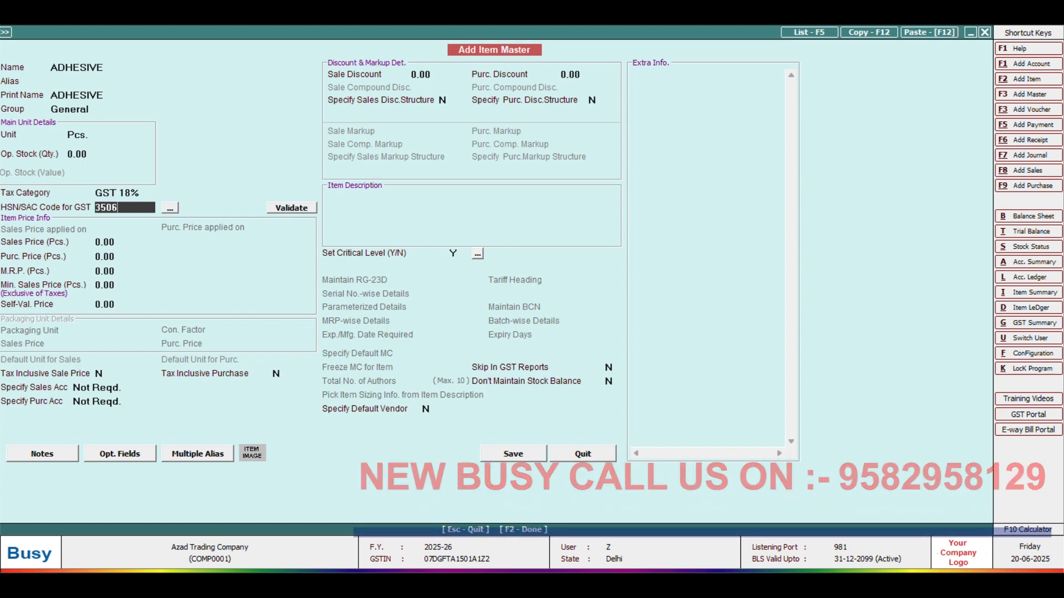
{"action": "key", "text": "Return"}
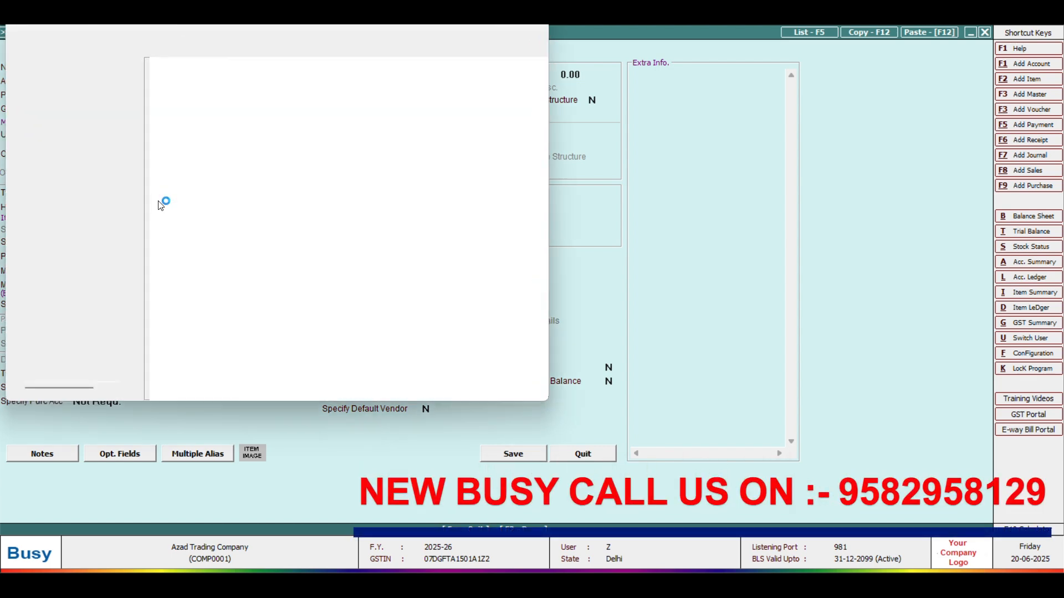
Step: Dismiss the help window, save ADHESIVE, and move to the item list option
{"action": "key", "text": "alt+F4"}
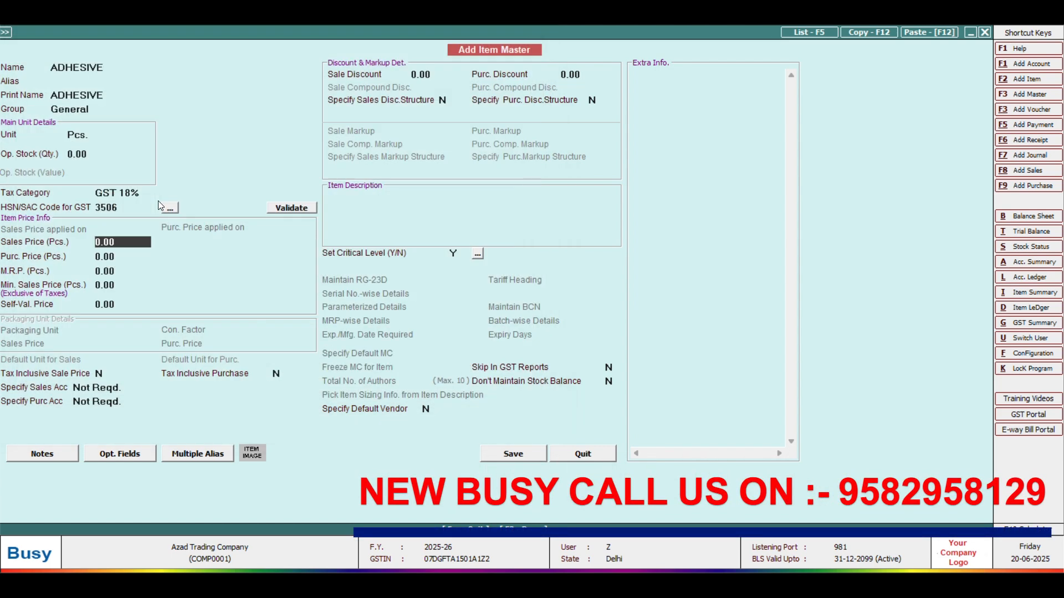
{"action": "key", "text": "F2"}
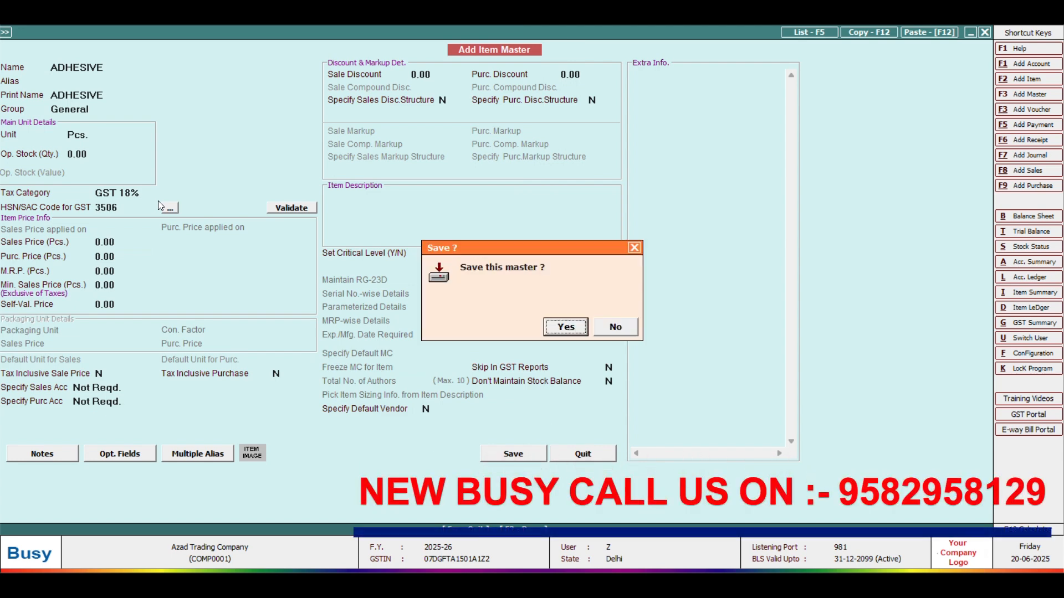
{"action": "key", "text": "Return"}
{"action": "key", "text": "Escape"}
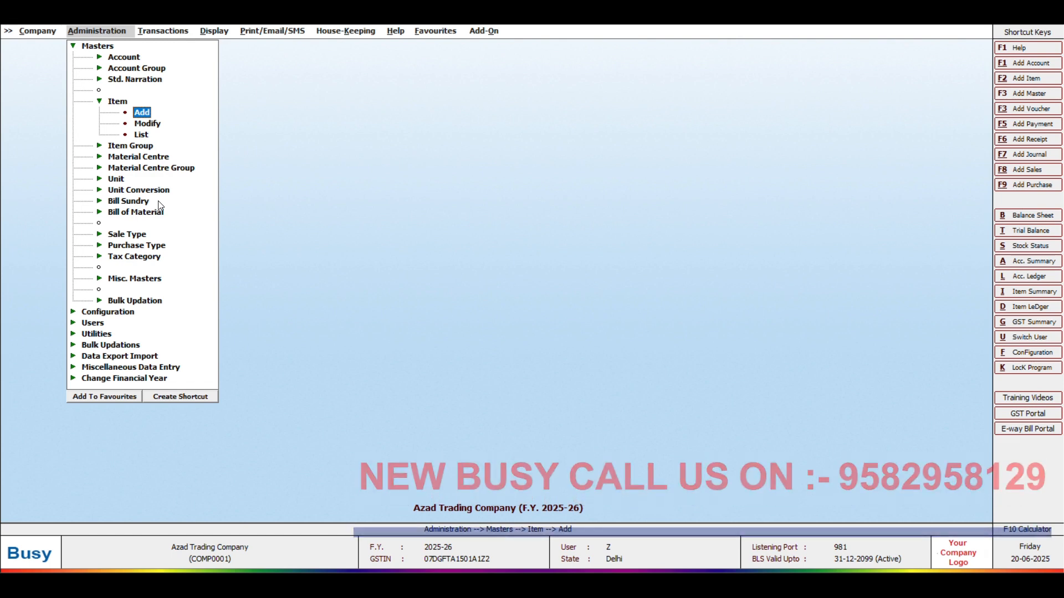
{"action": "key", "text": "Down"}
{"action": "key", "text": "Down"}
{"action": "key", "text": "Return"}
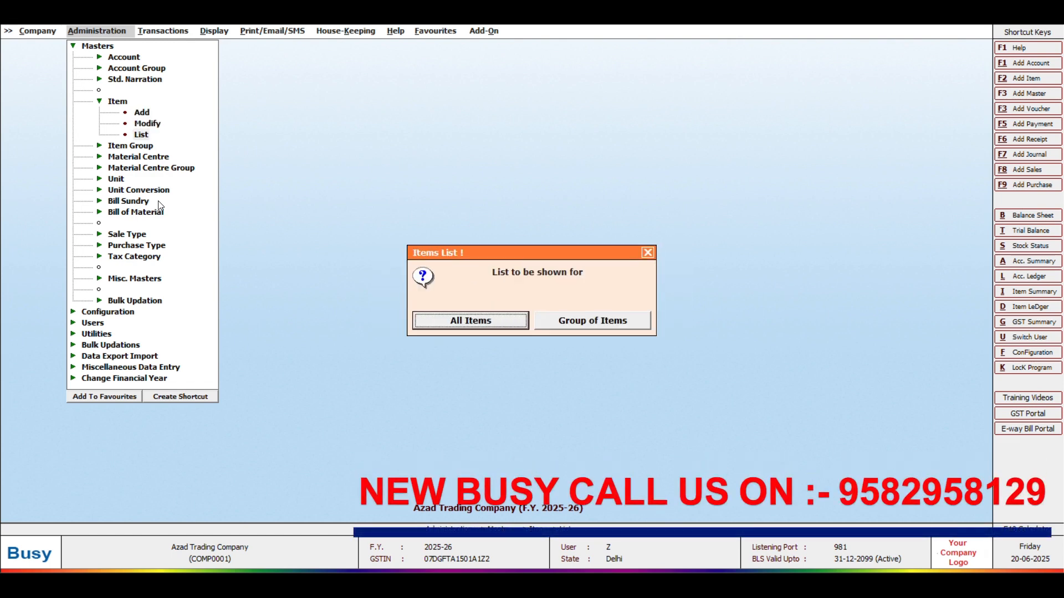
{"action": "key", "text": "Return"}
{"action": "key", "text": "Return"}
{"action": "key", "text": "Return"}
{"action": "key", "text": "Return"}
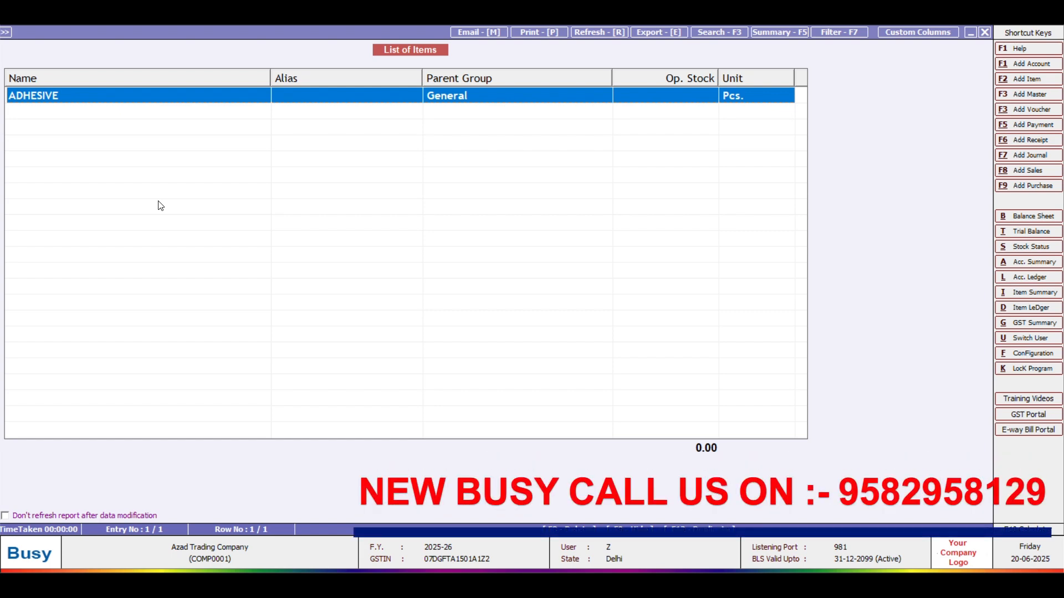
{"action": "key", "text": "Return"}
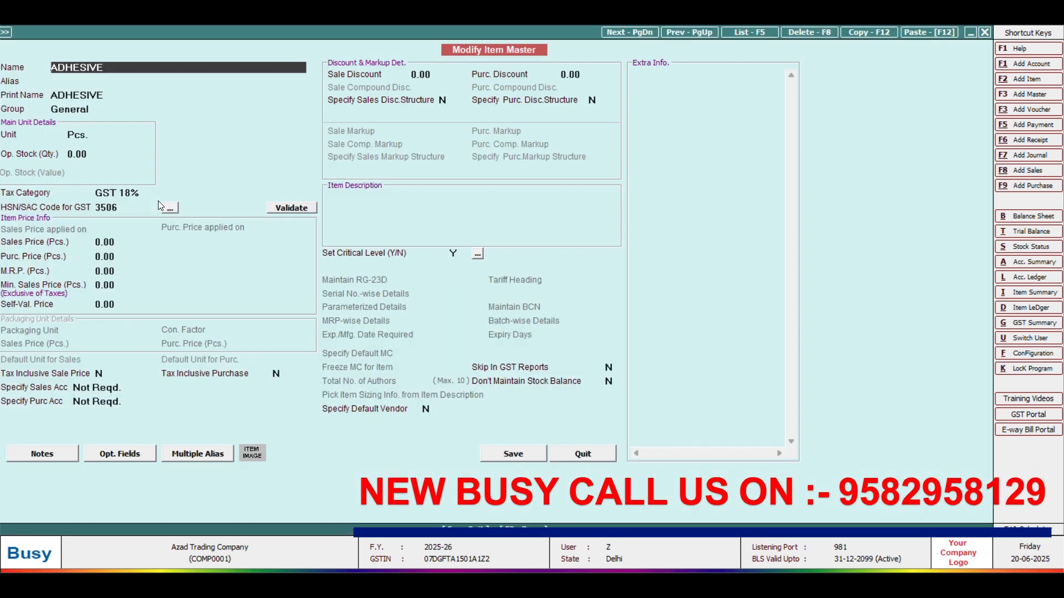
{"action": "key", "text": "Escape"}
{"action": "key", "text": "Escape"}
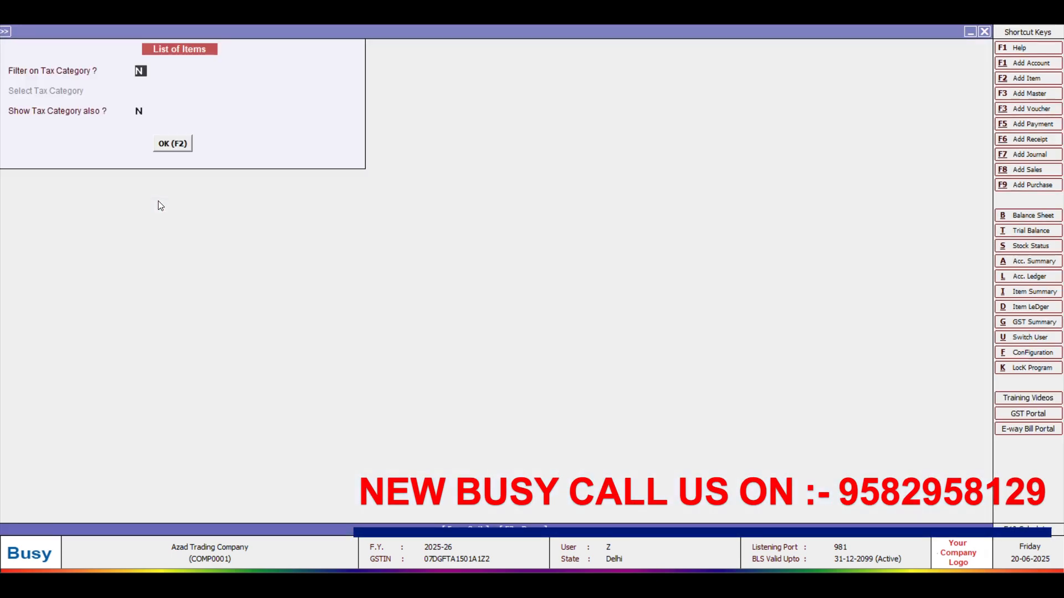
{"action": "key", "text": "Escape"}
{"action": "key", "text": "Escape"}
{"action": "key", "text": "Escape"}
{"action": "key", "text": "Escape"}
Step: Open Masters > Account > List and view all accounts without GST details
{"action": "key", "text": "Up"}
{"action": "key", "text": "Up"}
{"action": "key", "text": "Up"}
{"action": "key", "text": "Up"}
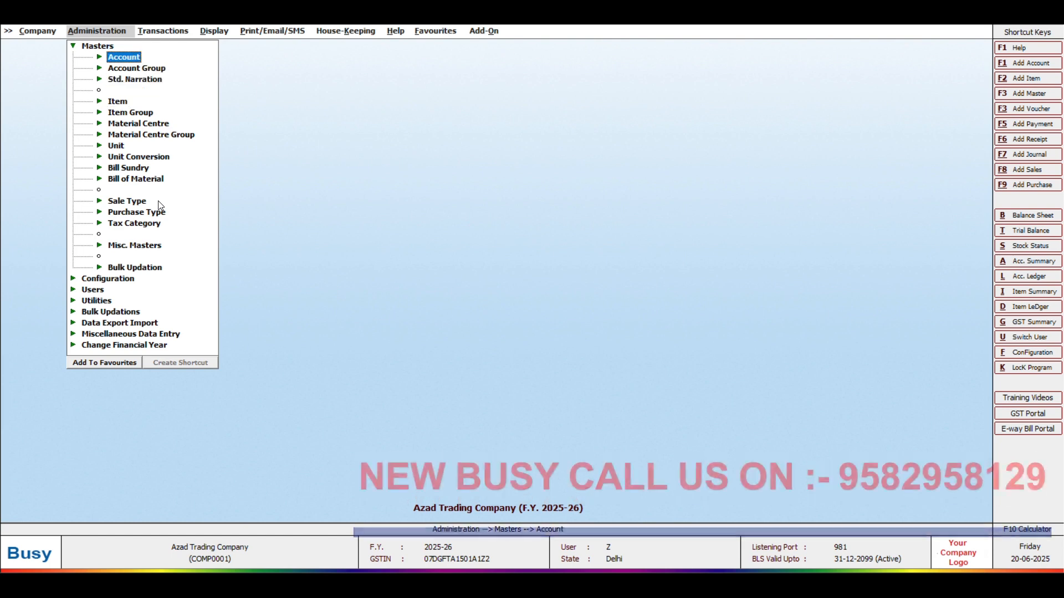
{"action": "key", "text": "Return"}
{"action": "key", "text": "Down"}
{"action": "key", "text": "Down"}
{"action": "key", "text": "Return"}
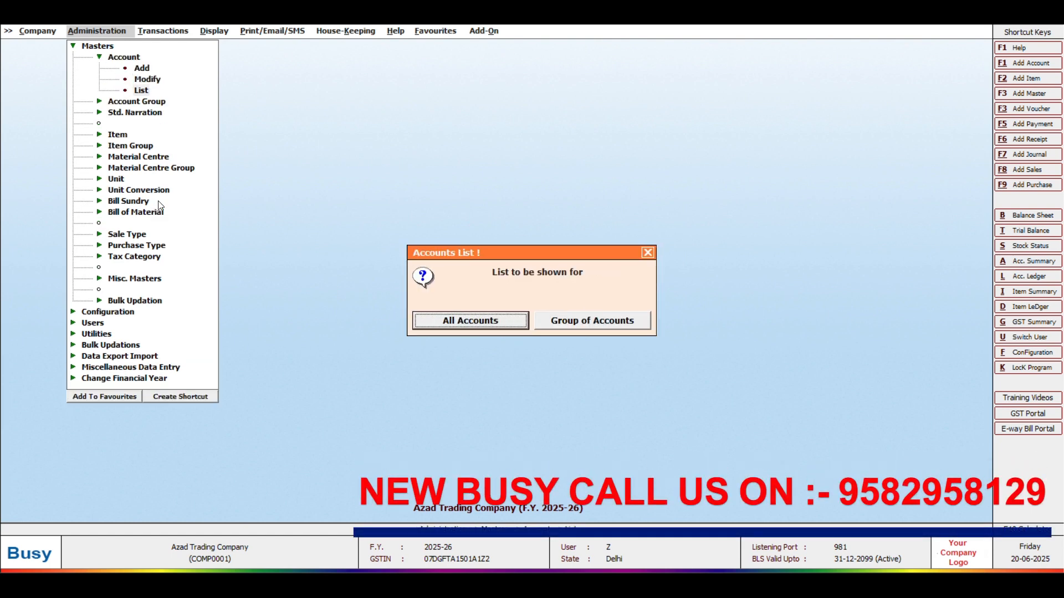
{"action": "key", "text": "Return"}
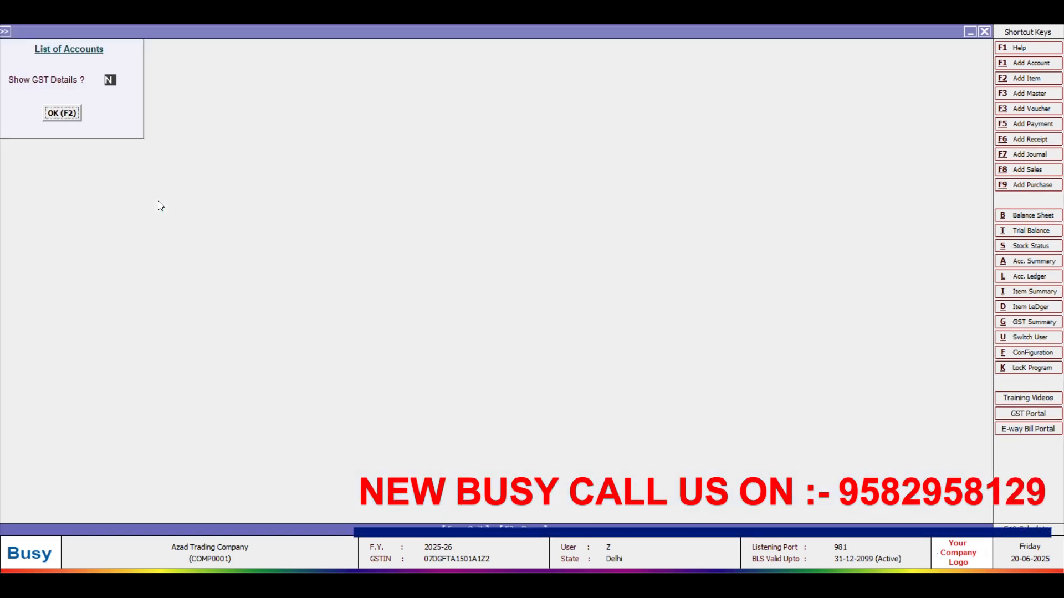
{"action": "key", "text": "Return"}
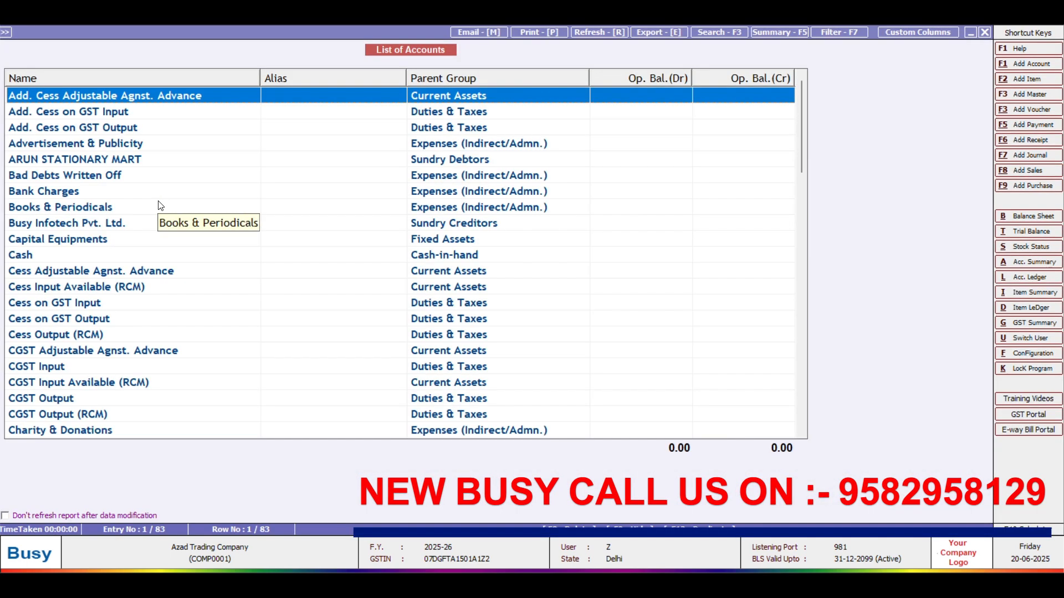
{"action": "key", "text": "Escape"}
{"action": "key", "text": "Escape"}
Step: List the Sundry Debtors group accounts to confirm ARUN STATIONARY MART is there
{"action": "key", "text": "Return"}
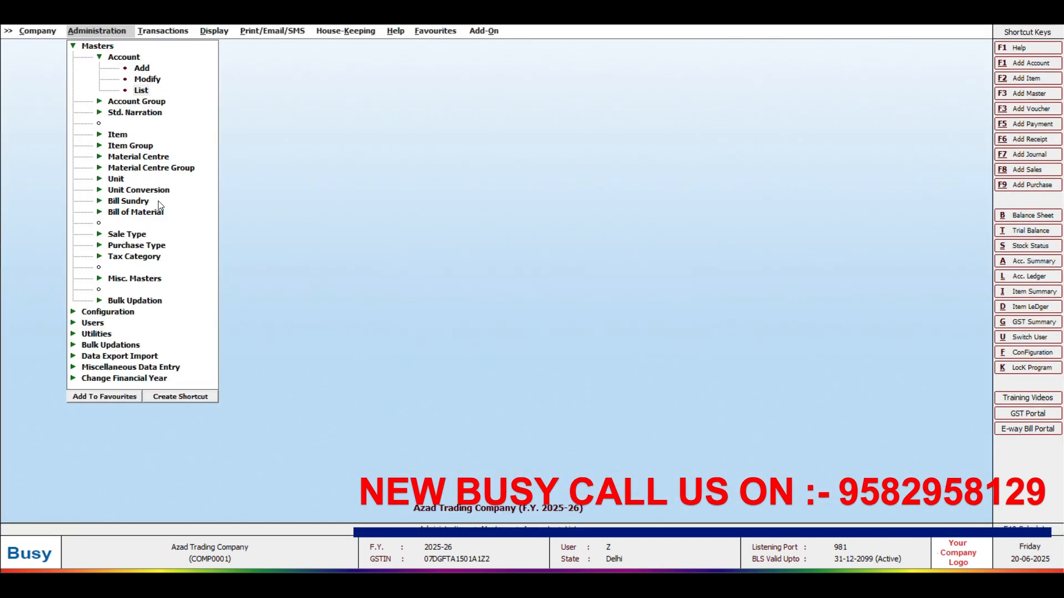
{"action": "key", "text": "Return"}
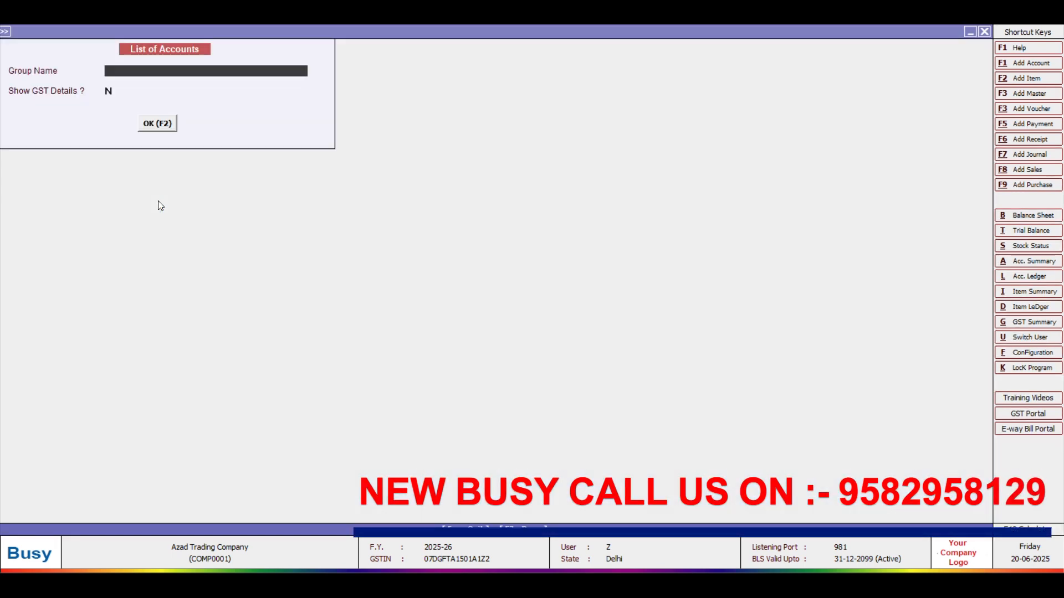
{"action": "type", "text": "SUNDE"}
{"action": "key", "text": "Return"}
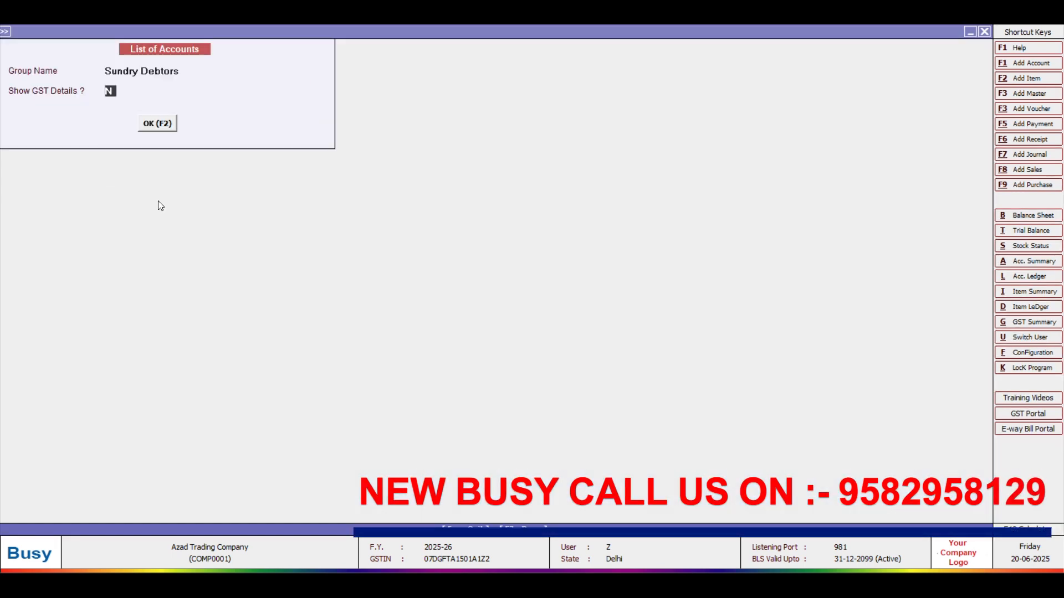
{"action": "key", "text": "Return"}
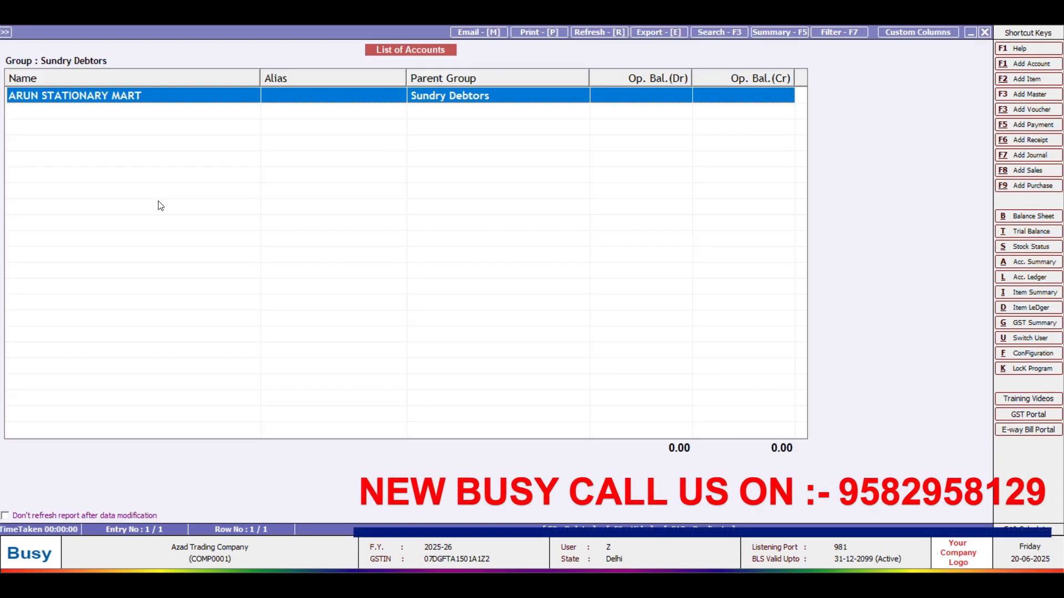
{"action": "key", "text": "Escape"}
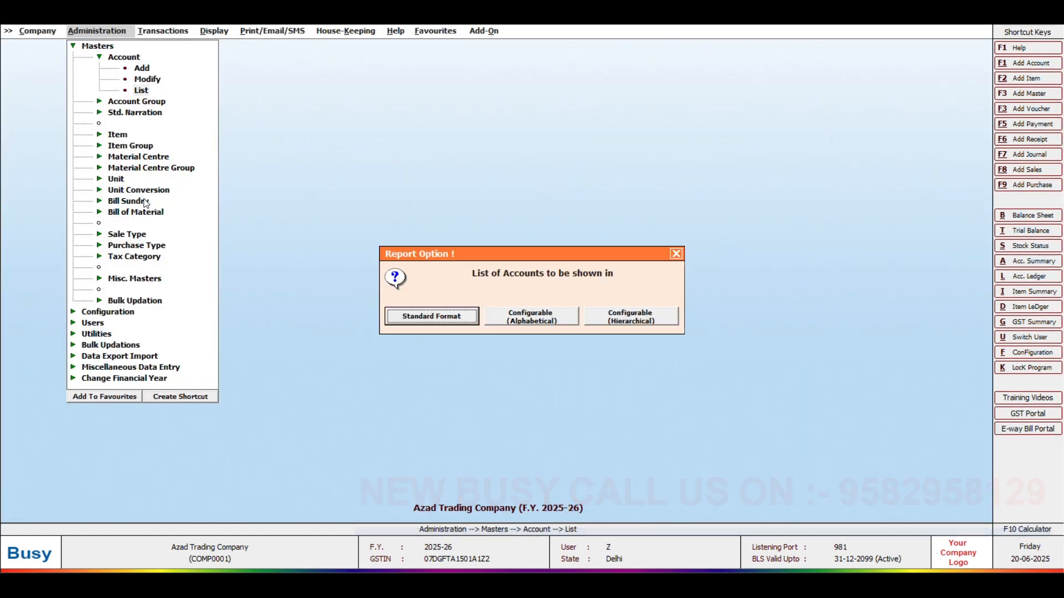
Step: Close the reports, close Azad Trading Company, and exit BUSY to the desktop
{"action": "key", "text": "Escape"}
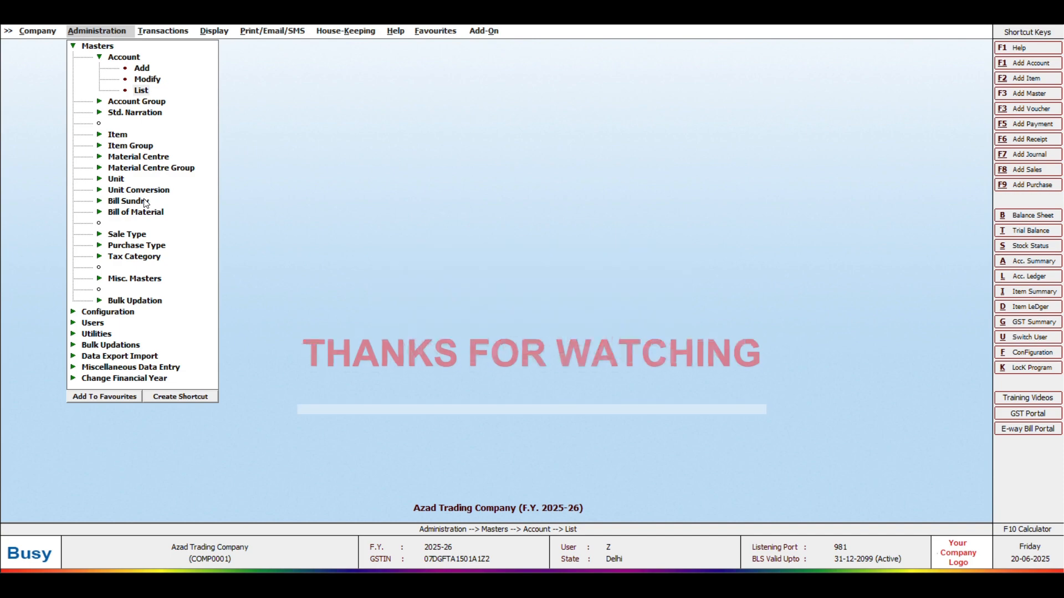
{"action": "key", "text": "Escape"}
{"action": "key", "text": "Escape"}
{"action": "key", "text": "Escape"}
{"action": "key", "text": "y"}
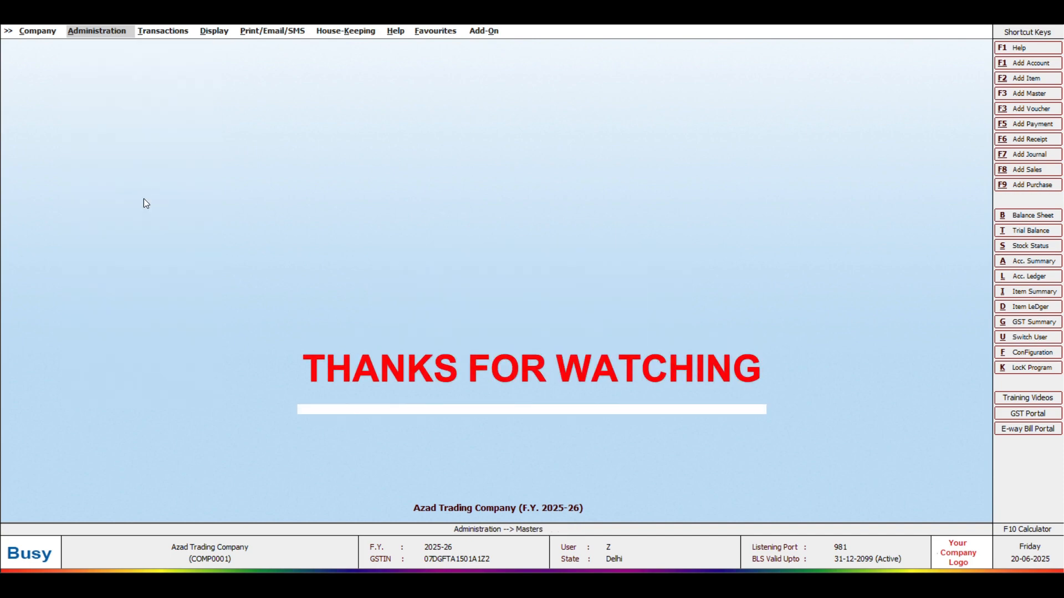
{"action": "key", "text": "Return"}
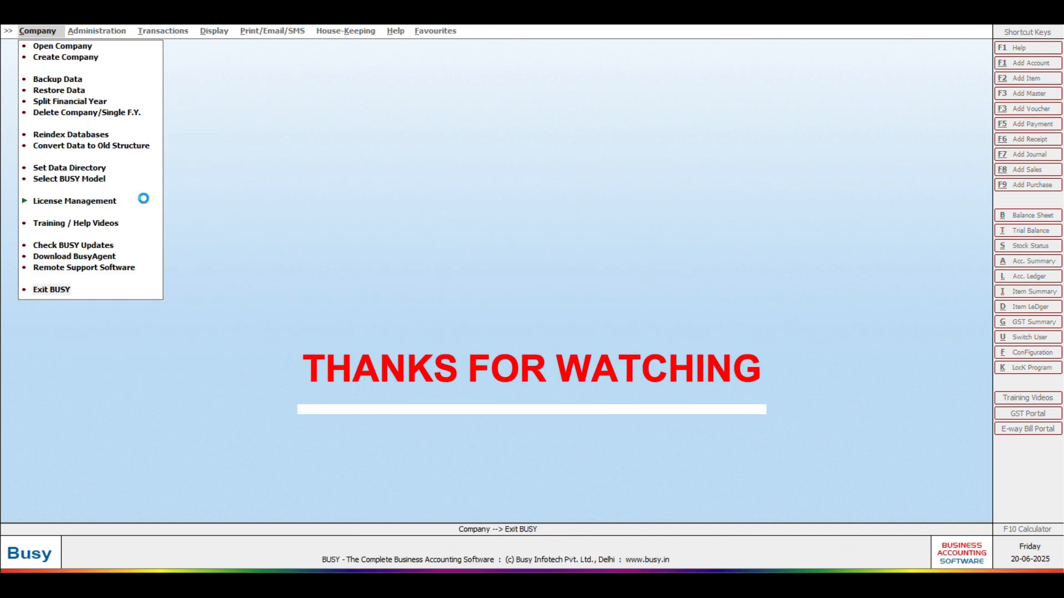